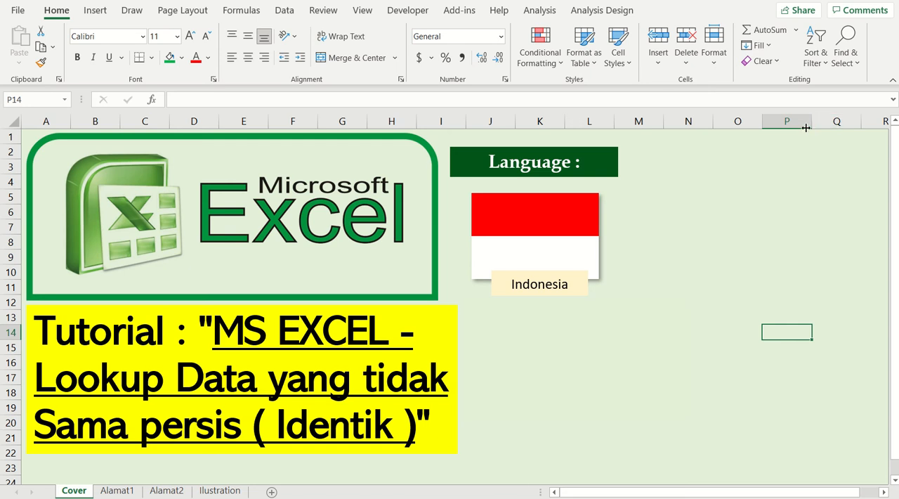
Open the Ilustration sheet and examine the Alamat 1 and Alamat 2 tables
click(232, 492)
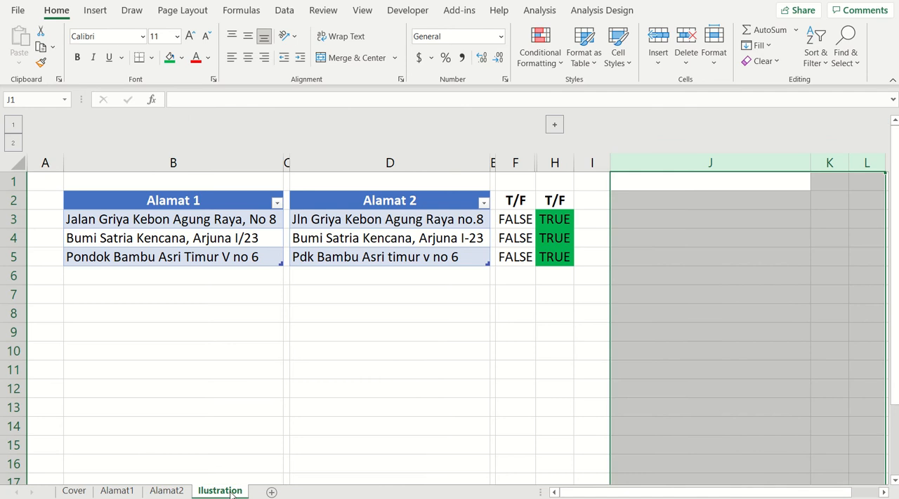
click(386, 275)
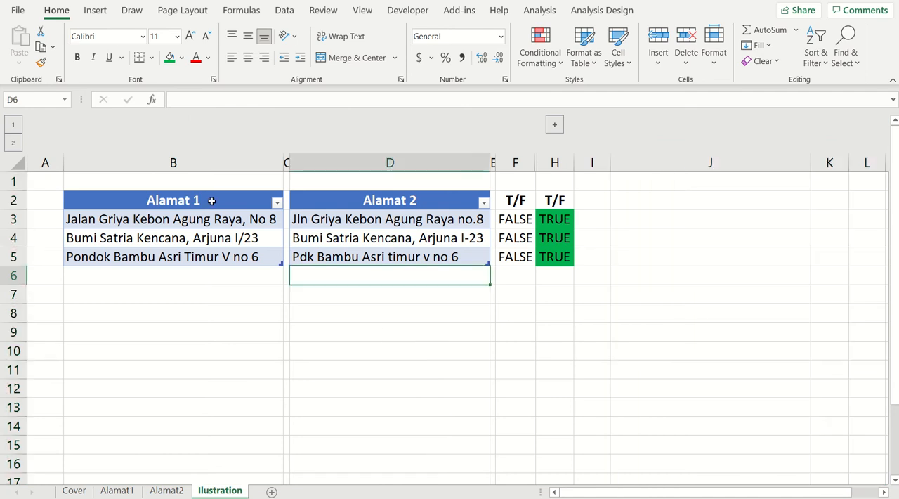
drag(212, 201, 205, 258)
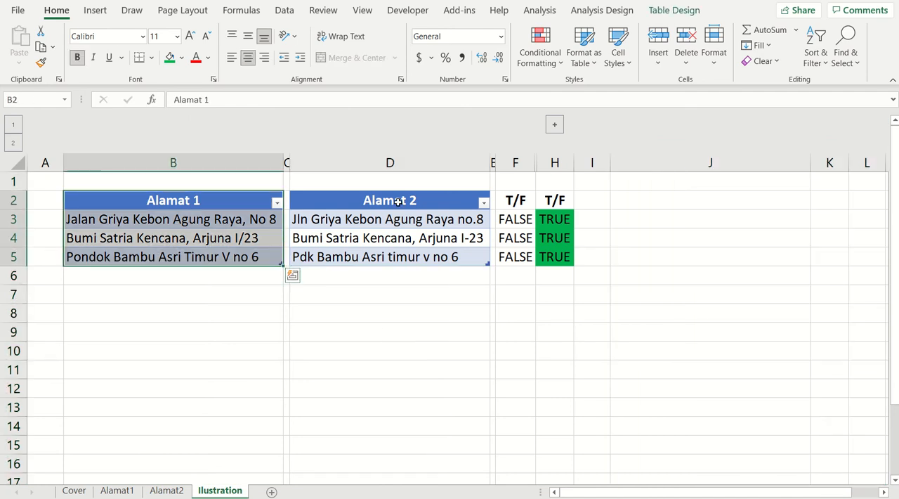
drag(393, 203, 429, 273)
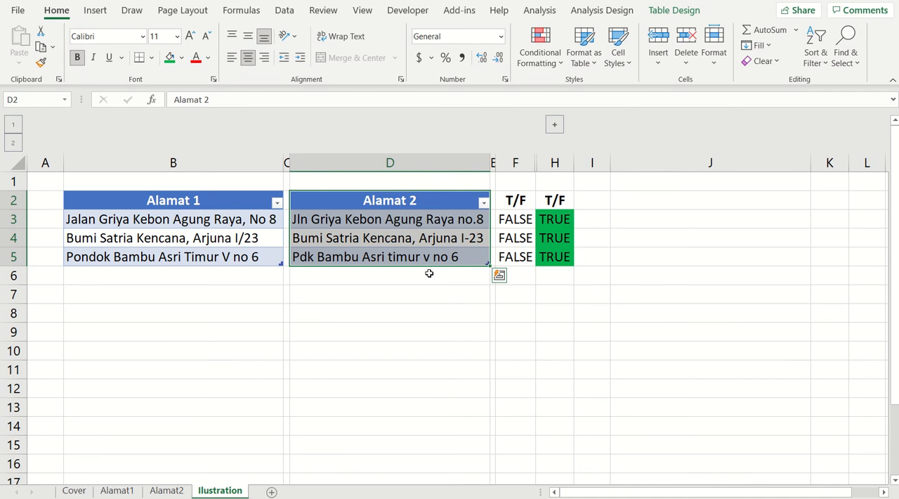
Label the three address rows a, b and c in cells A3 to A5
click(44, 221)
text(a)
key(Return)
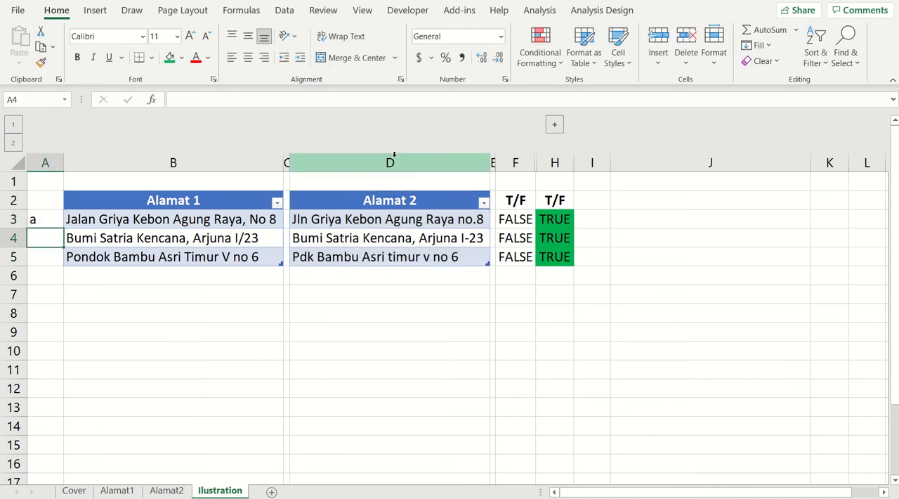
text(b)
key(Return)
text(c)
key(Up)
key(Up)
key(Up)
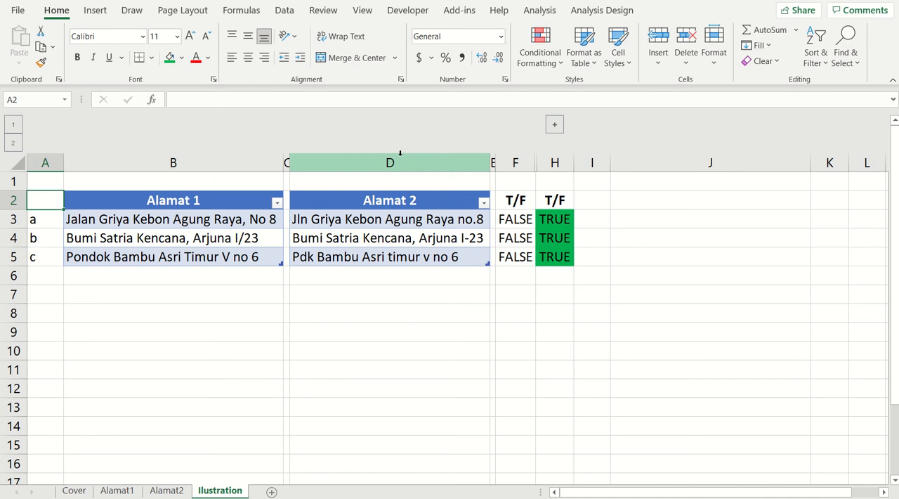
Compare the first-row addresses in Alamat 1 and Alamat 2, and inspect the formulas in both T/F columns
click(188, 201)
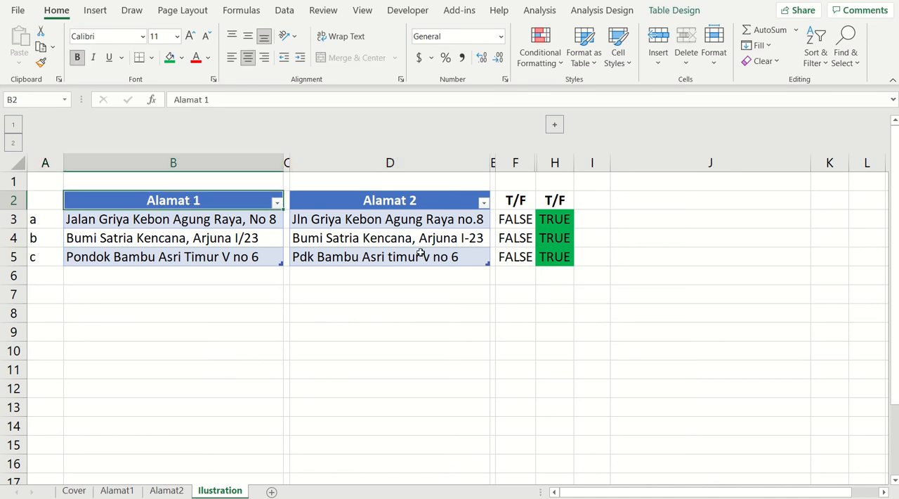
click(522, 220)
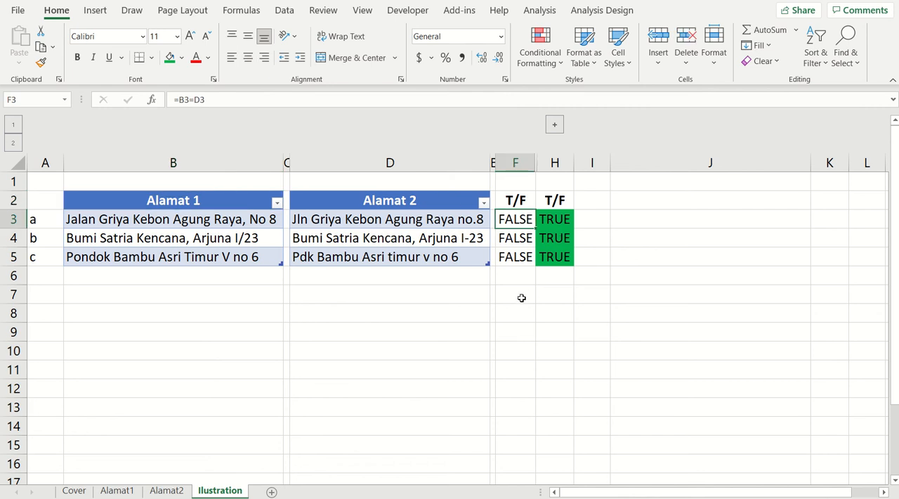
click(269, 219)
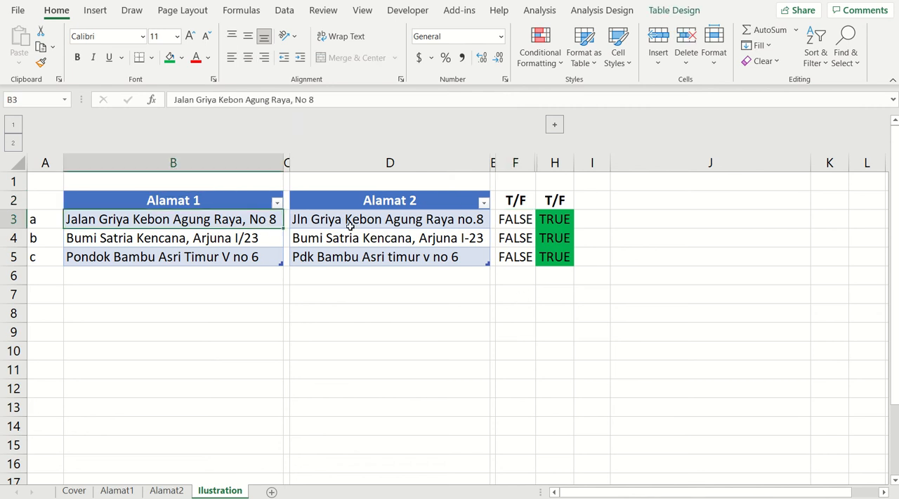
click(379, 220)
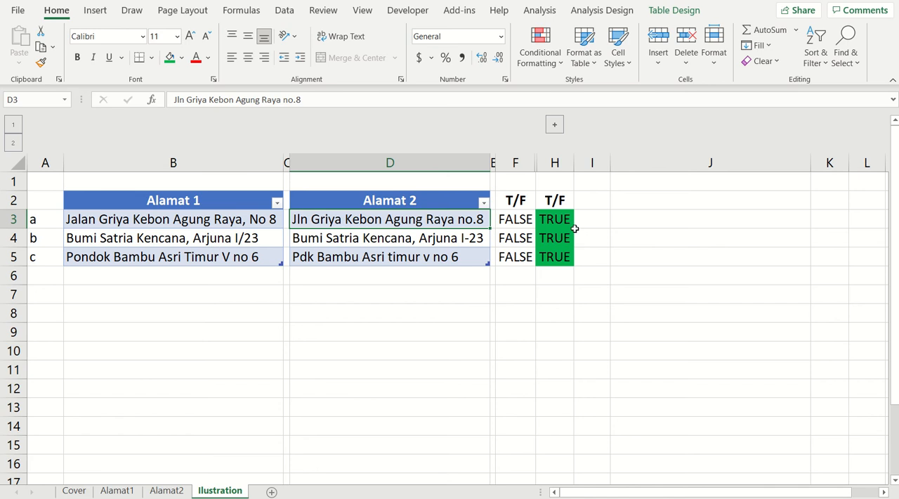
click(527, 219)
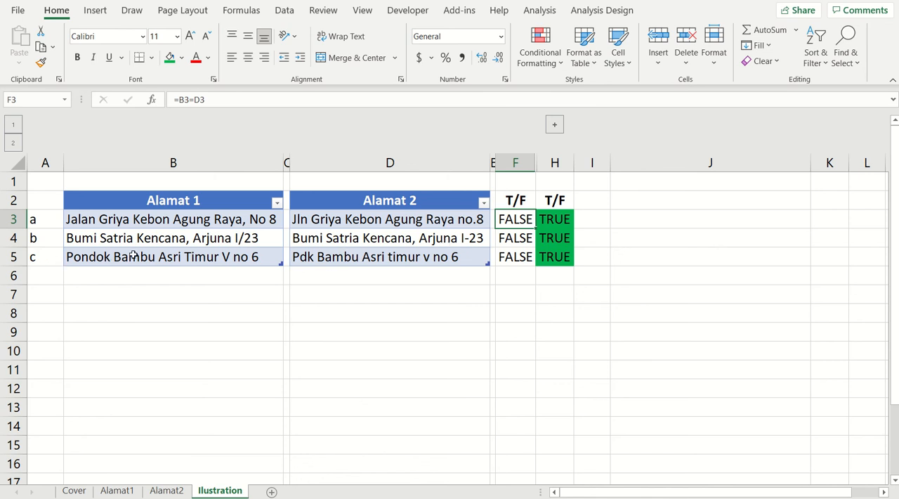
click(342, 221)
click(175, 226)
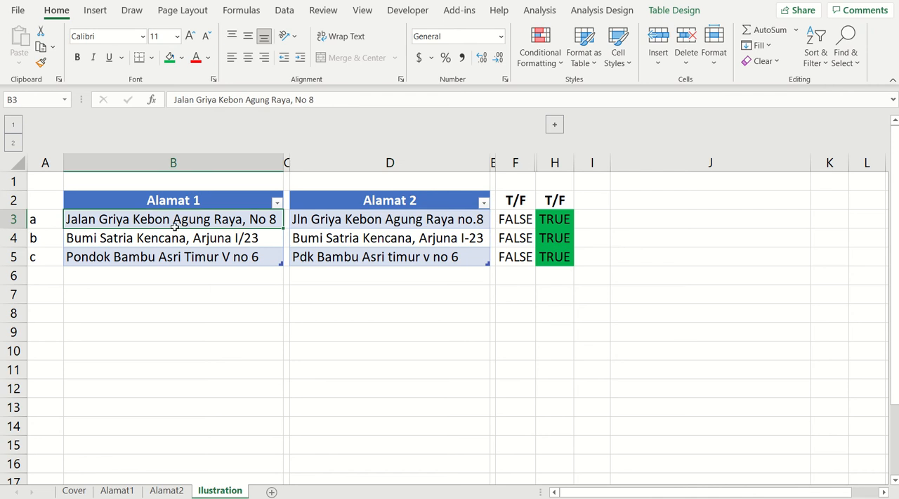
click(318, 229)
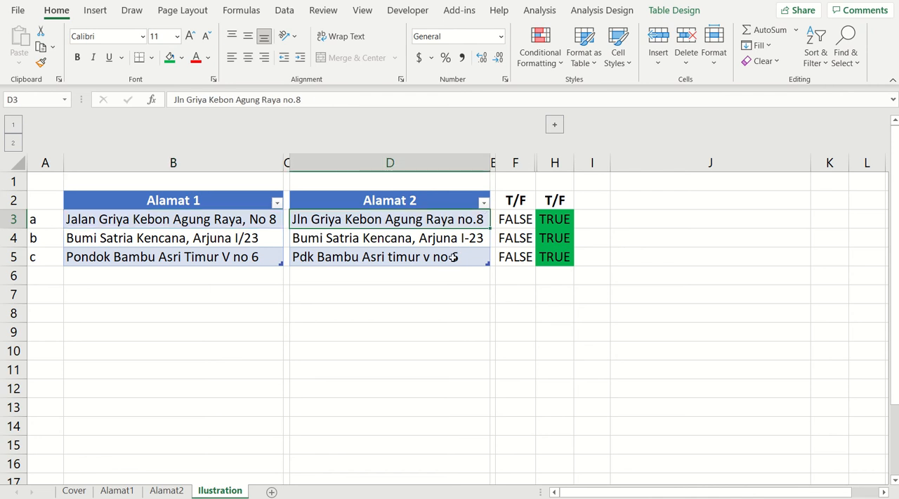
click(417, 295)
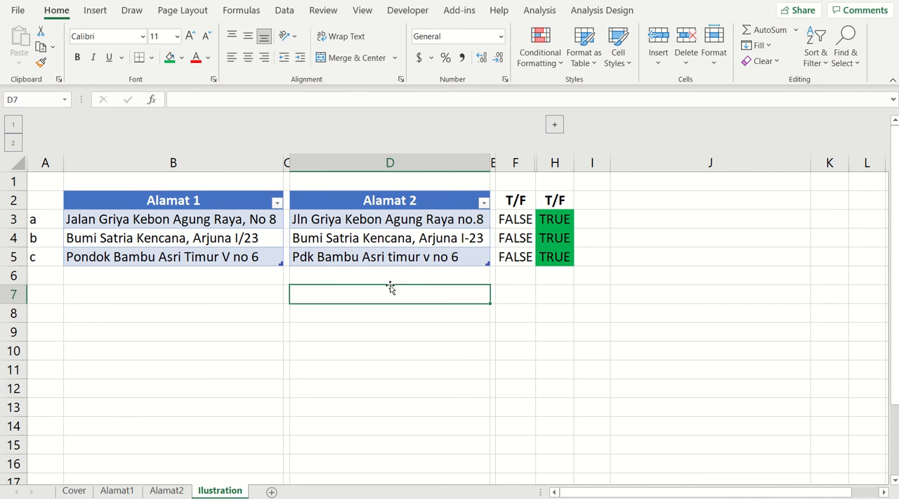
click(565, 220)
click(567, 237)
click(564, 254)
click(568, 226)
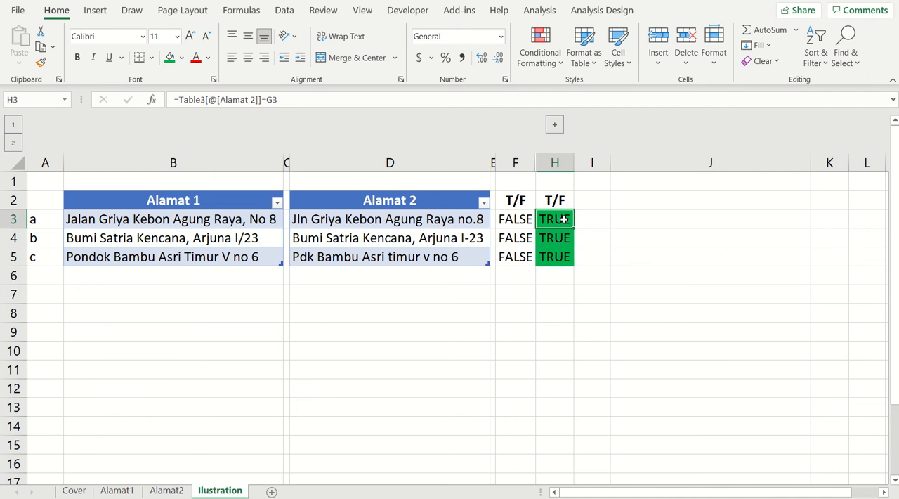
click(560, 239)
click(558, 259)
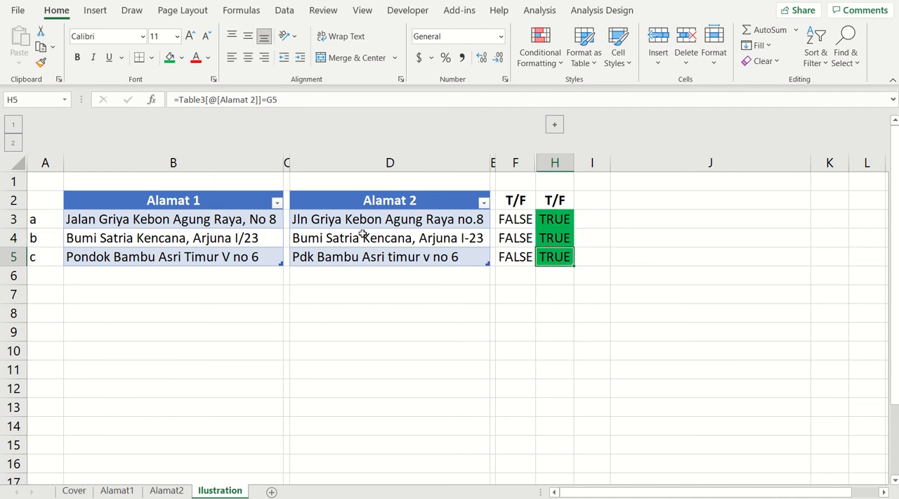
Create a Power Query query from the Alamat 1 table and load it into the workbook
click(231, 203)
drag(232, 203, 230, 255)
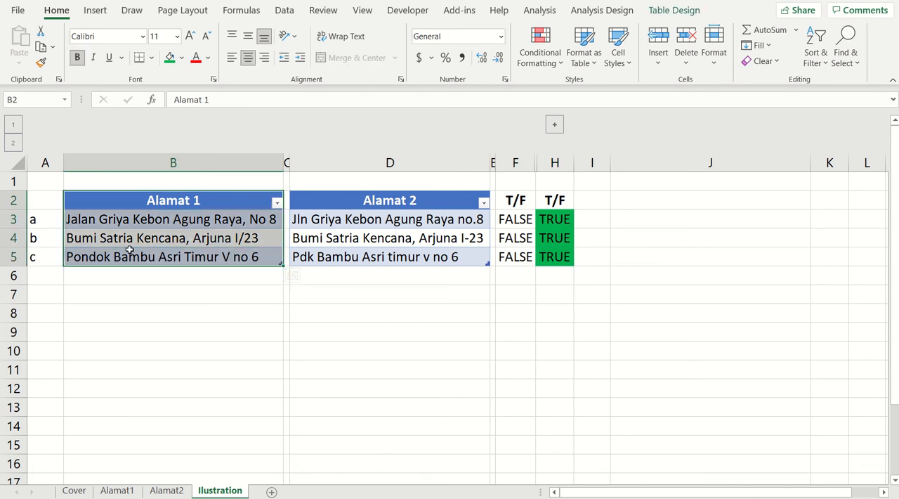
click(284, 10)
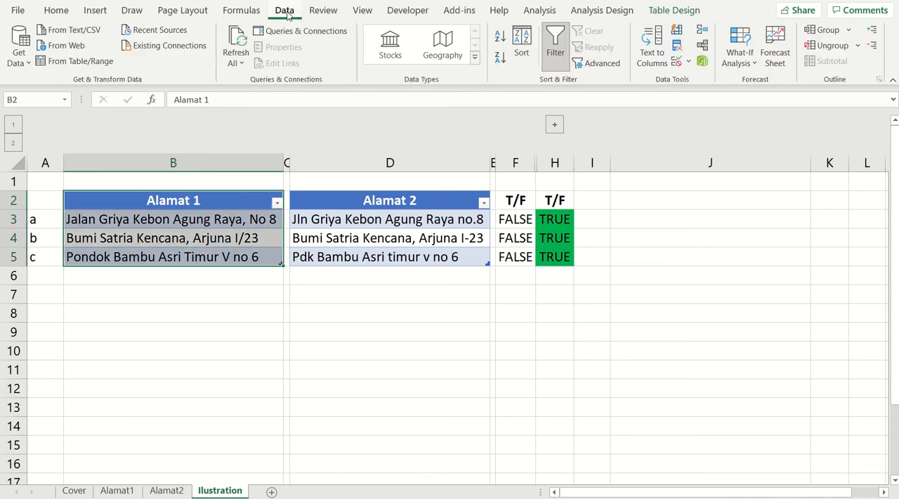
click(72, 63)
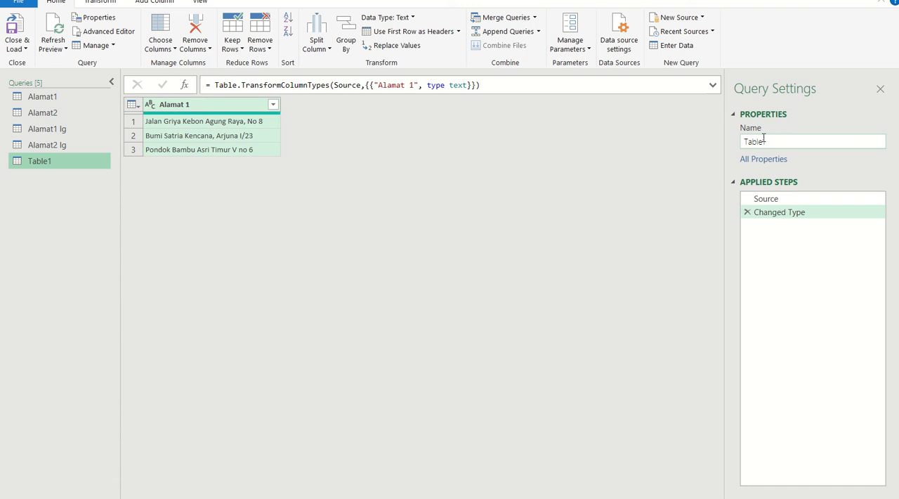
click(776, 143)
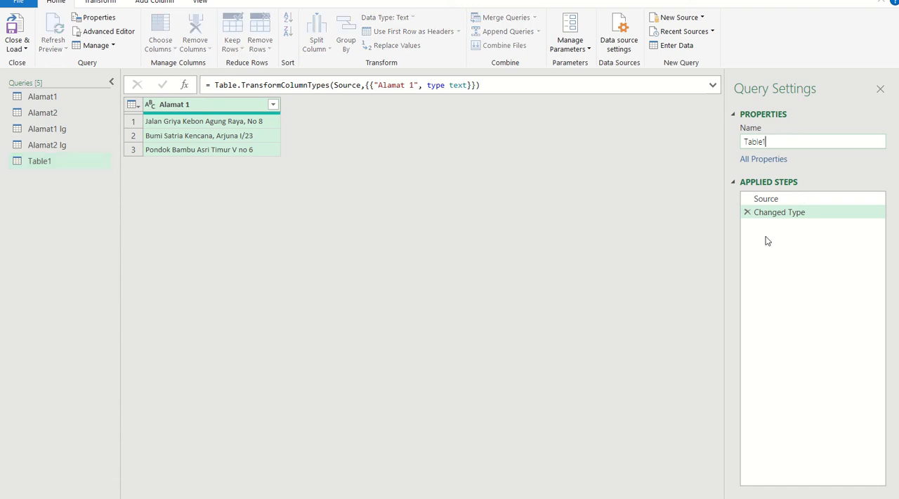
click(21, 48)
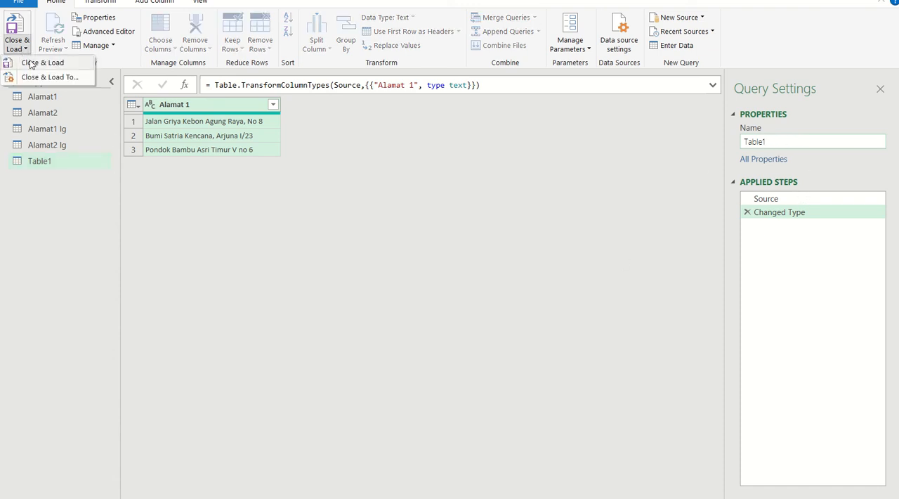
click(39, 65)
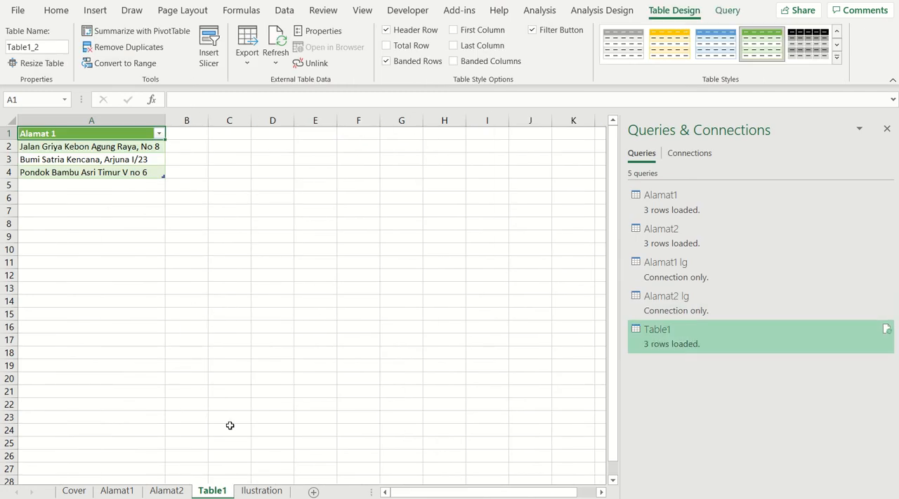
Create a Power Query query from the Alamat 2 table on the Ilustration sheet
click(262, 491)
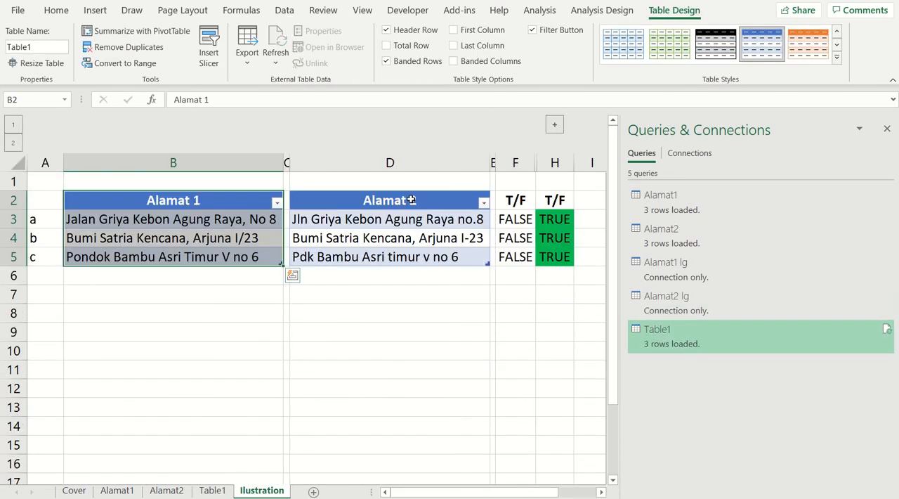
drag(413, 200, 398, 256)
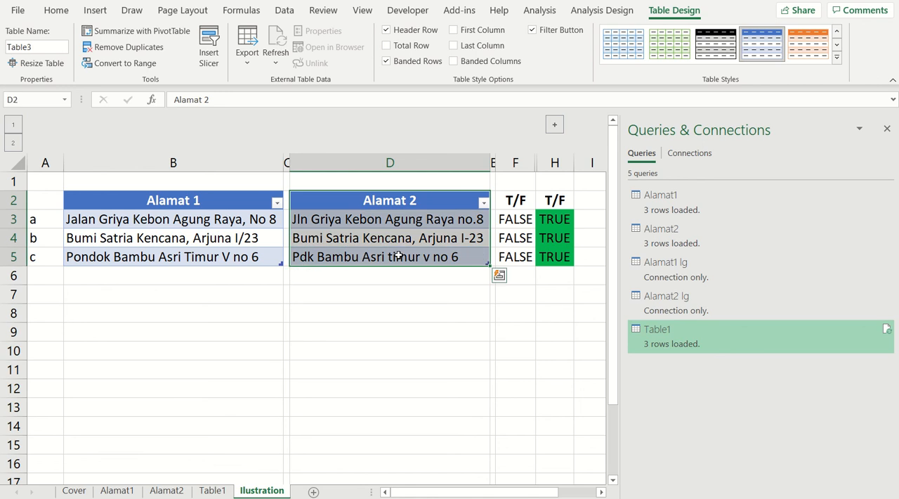
click(284, 10)
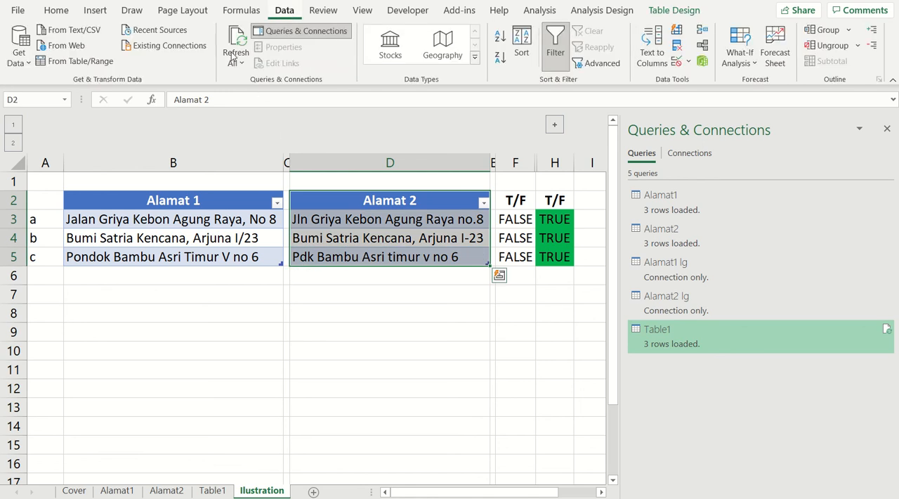
click(83, 62)
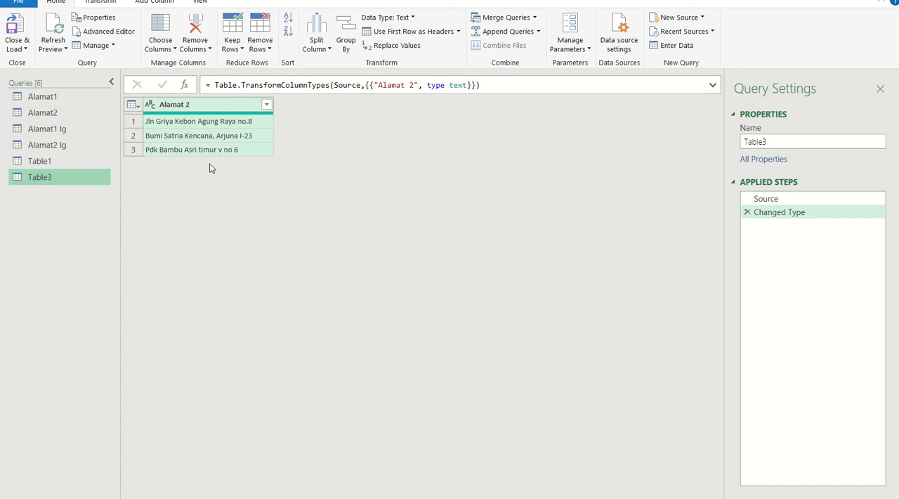
Merge the Table1 query with Table3, matching Alamat 1 to Alamat 2 with a left outer join and fuzzy matching
click(59, 165)
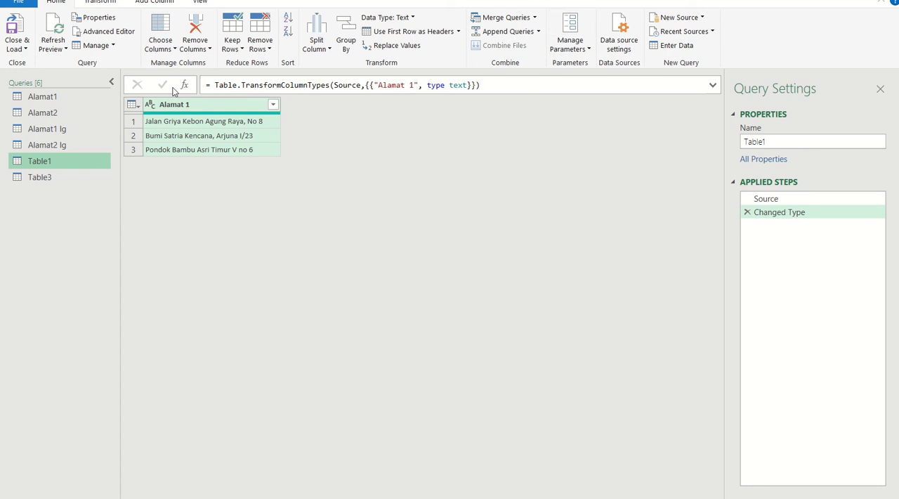
click(495, 20)
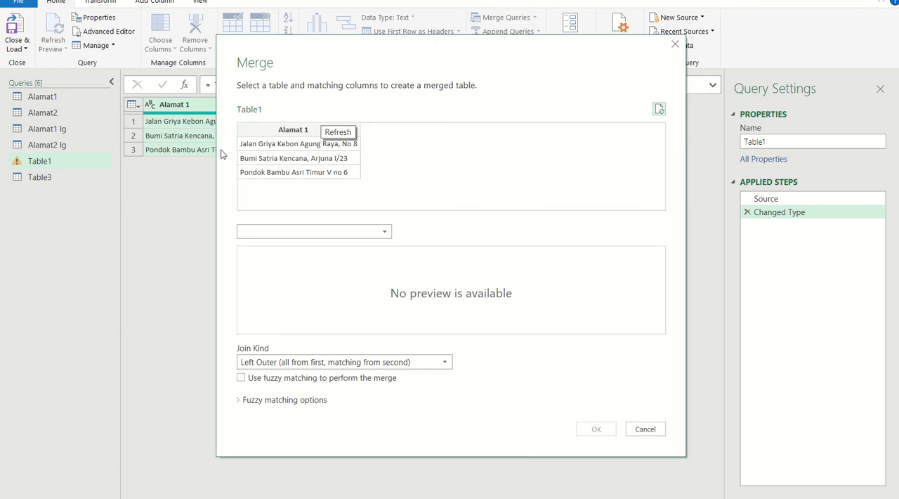
click(288, 132)
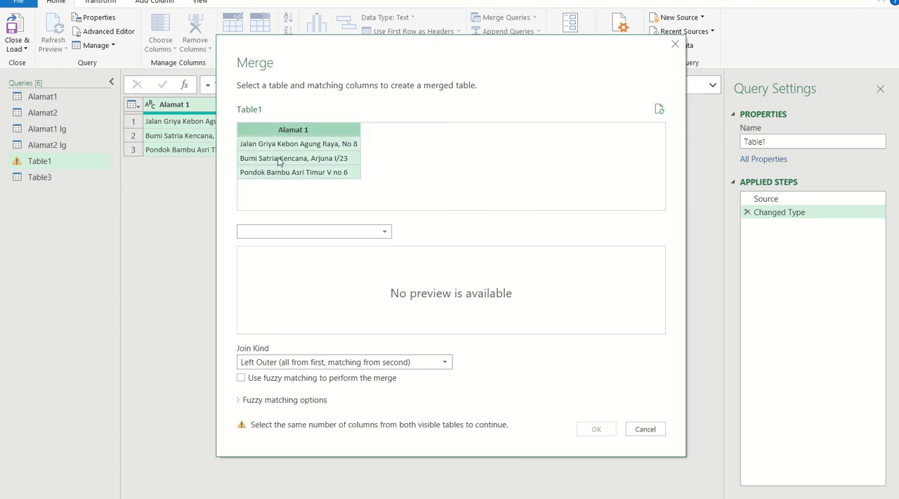
click(383, 233)
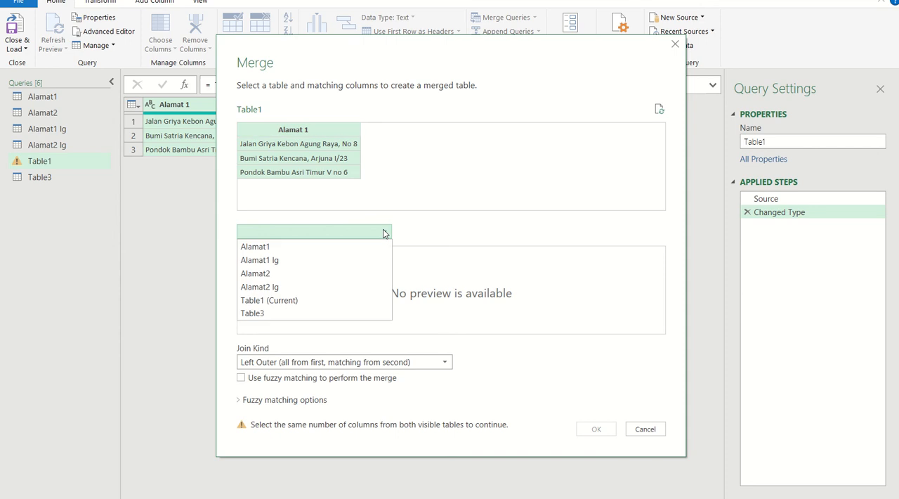
click(292, 313)
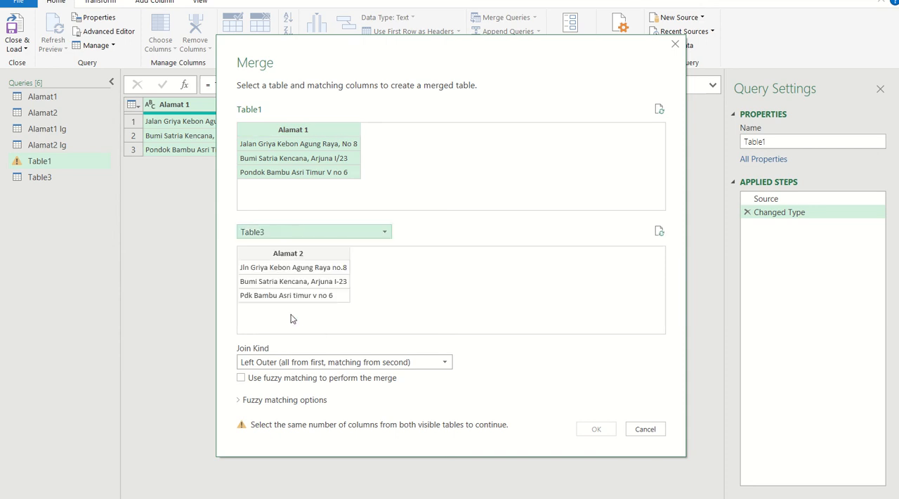
click(292, 254)
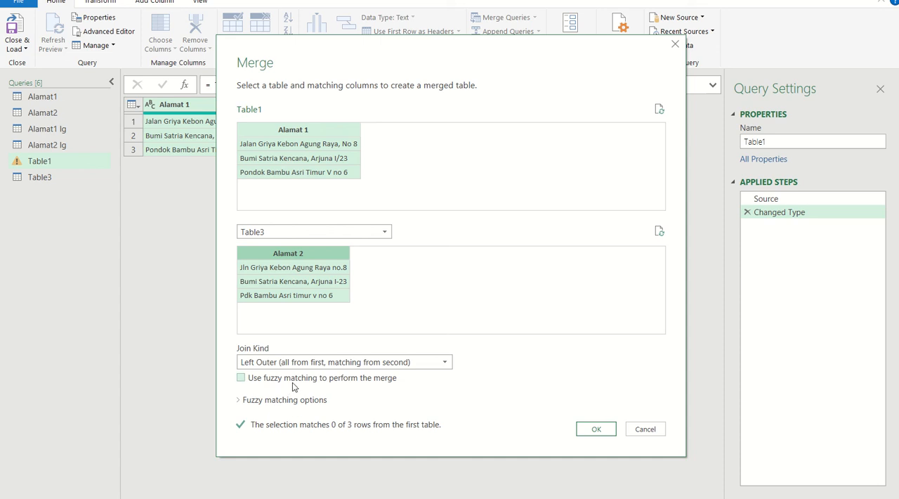
click(241, 378)
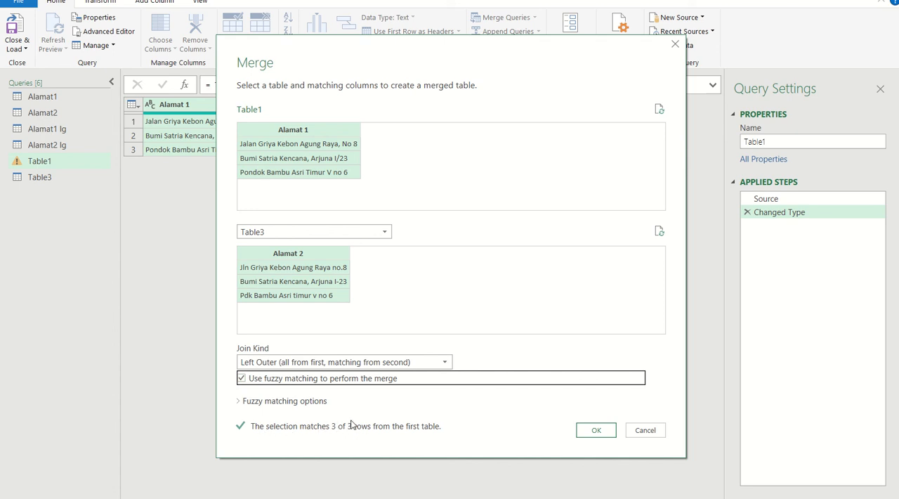
click(596, 430)
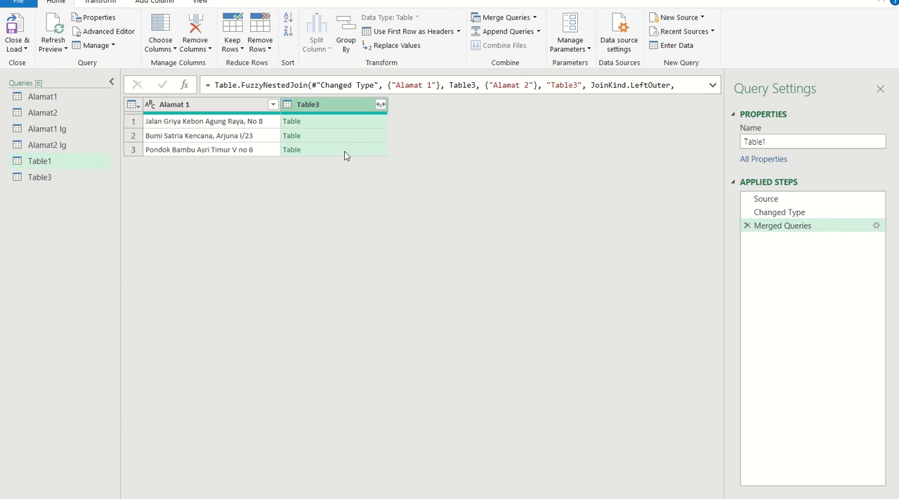
Expand the merged Table3 column to its Alamat 2 field, then load the merged query and view it on the Table1 sheet
click(381, 104)
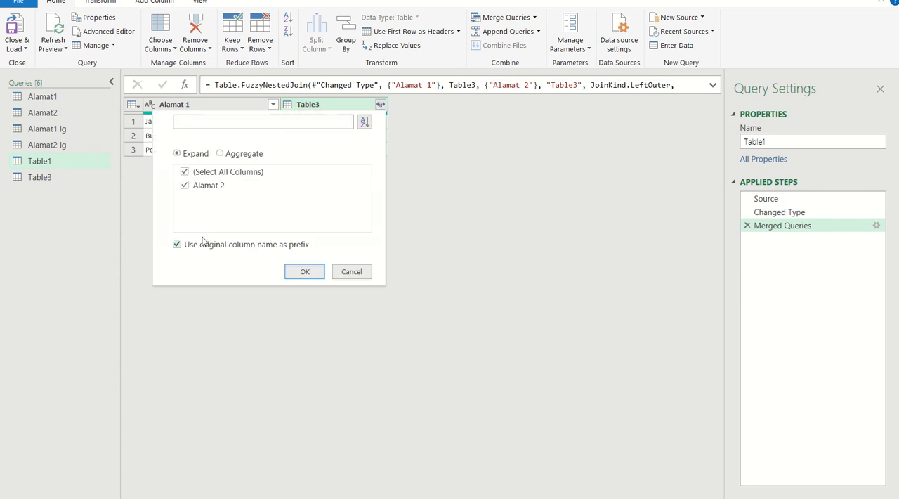
click(305, 272)
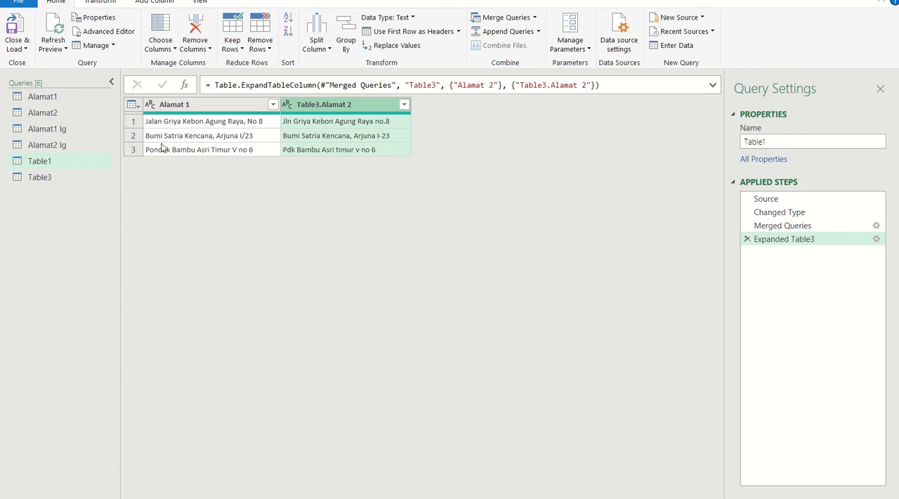
click(17, 48)
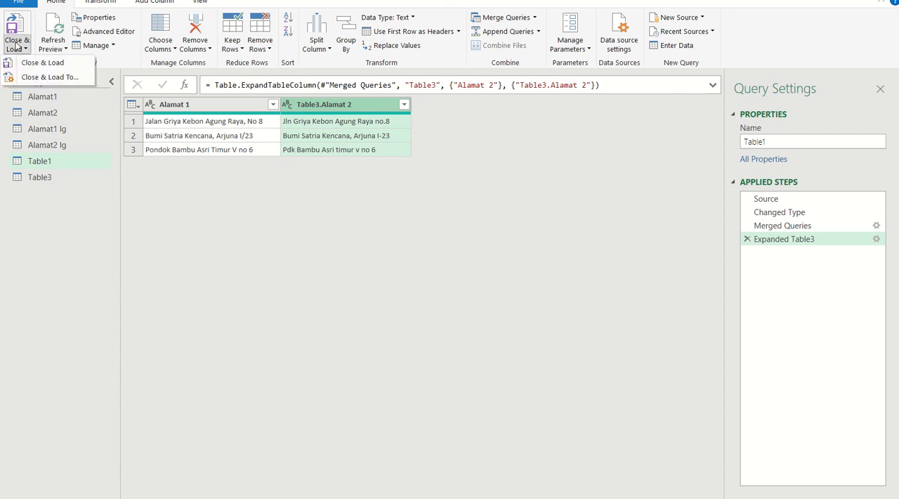
click(43, 63)
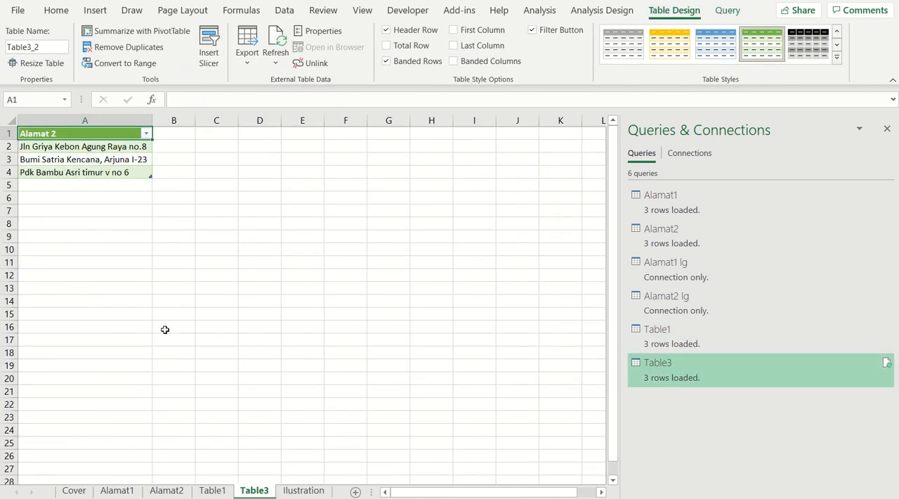
click(223, 490)
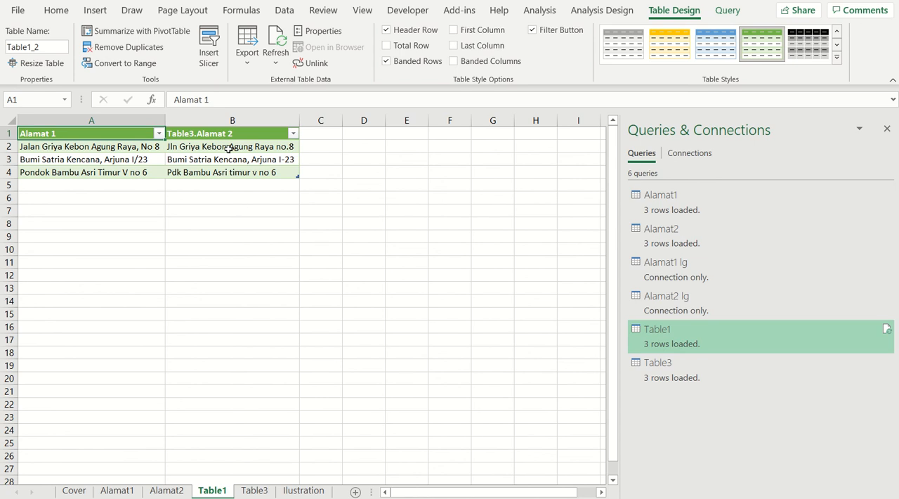
On the Ilustration sheet, enter =VLOOKUP(Table1[@[Alamat 1]],Table1!A:B,2,FALSE) in J3 to look up the matched address on the Table1 sheet
click(313, 494)
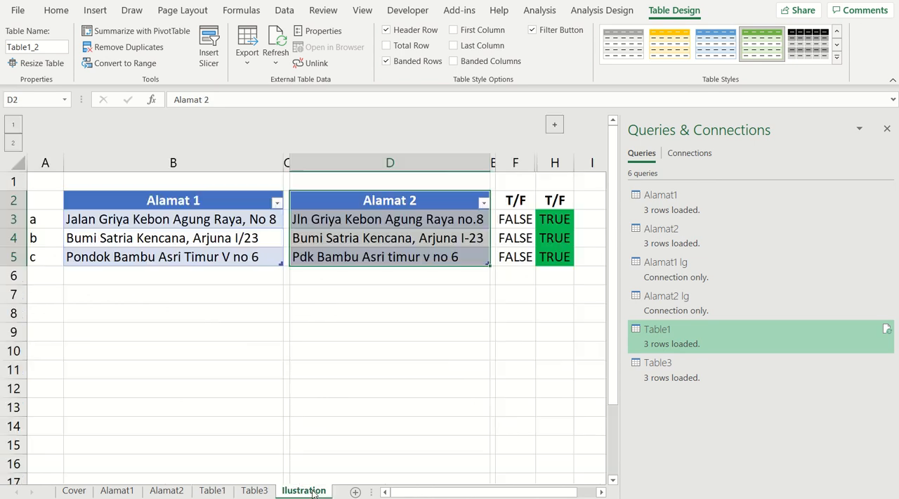
click(888, 130)
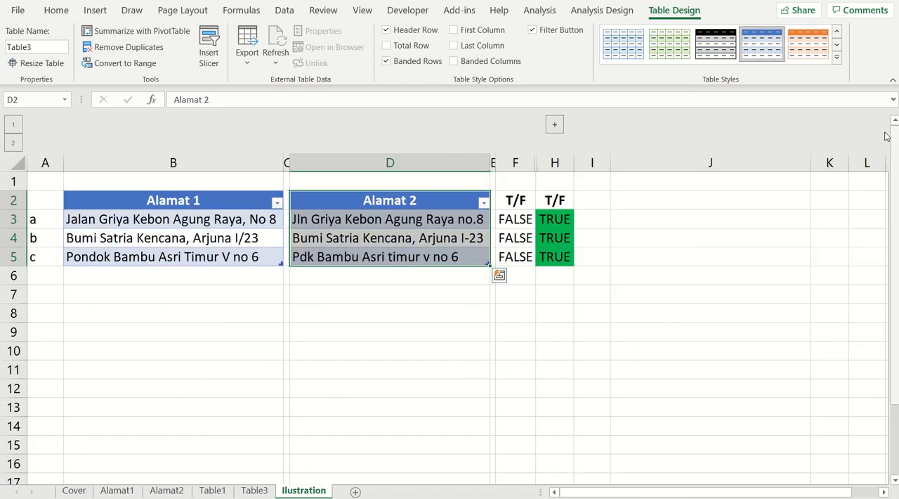
click(635, 217)
text(=)
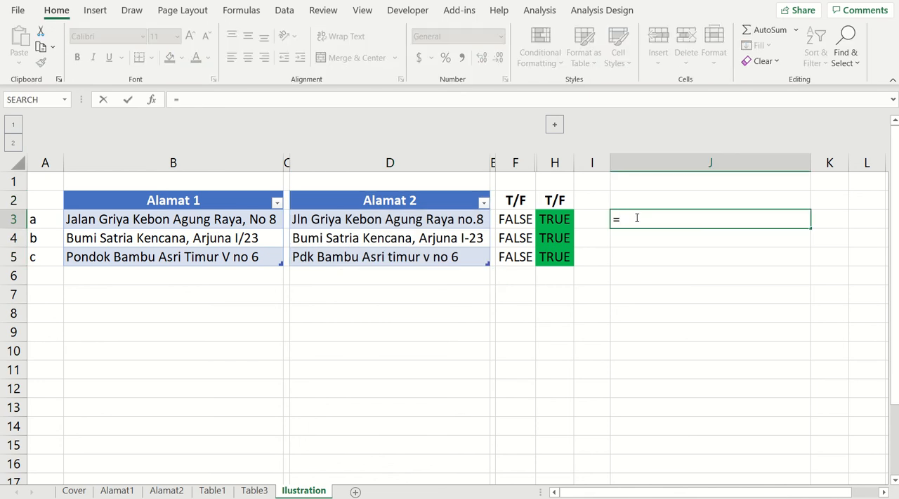
text(vlookup()
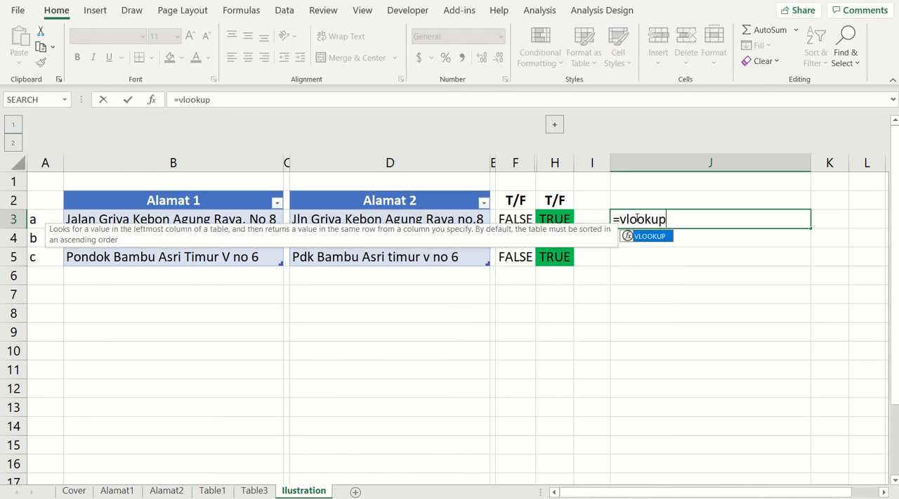
key(Left)
key(Left)
key(Left)
key(Left)
key(Left)
key(Left)
key(Left)
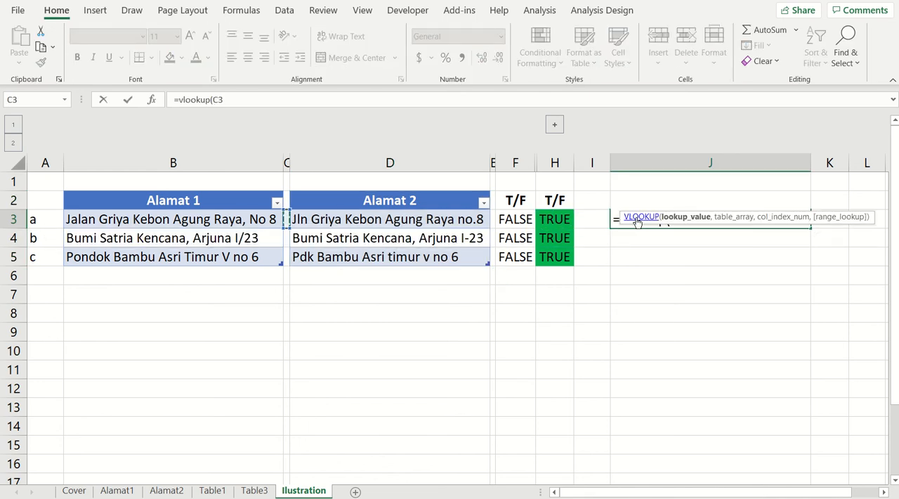
text(,)
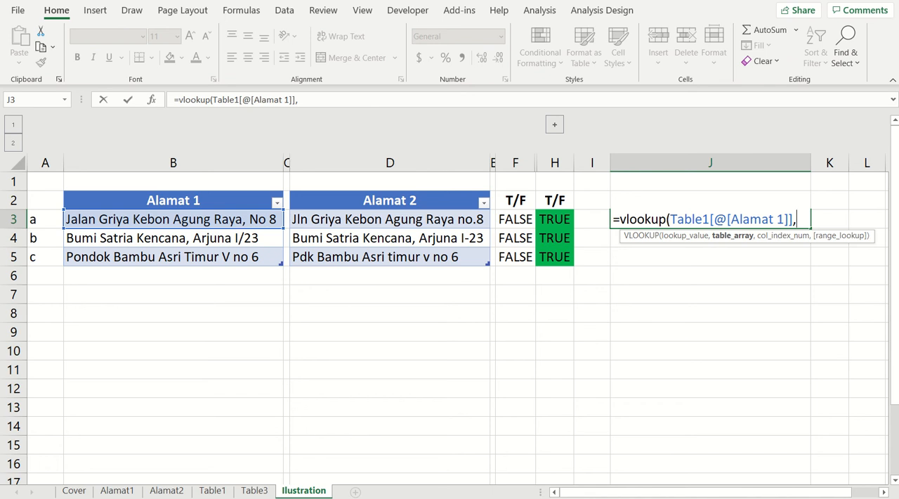
click(212, 490)
drag(138, 121, 192, 123)
text(,)
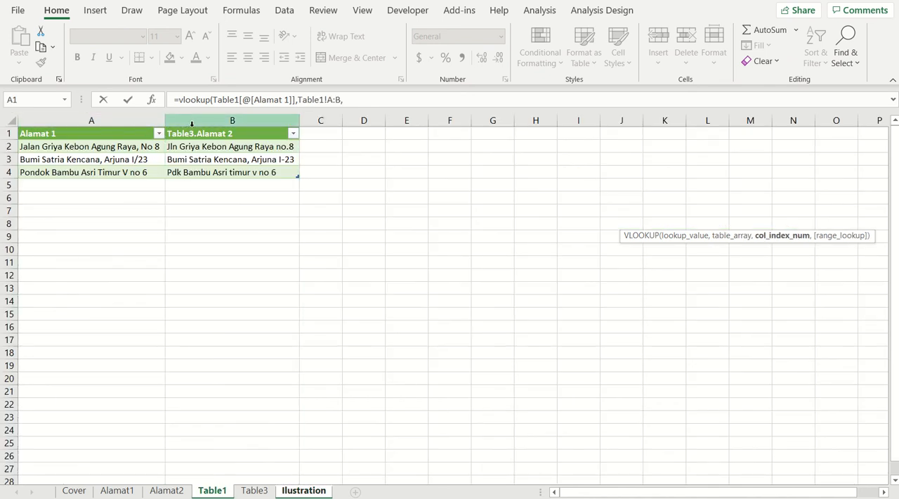
text(2,)
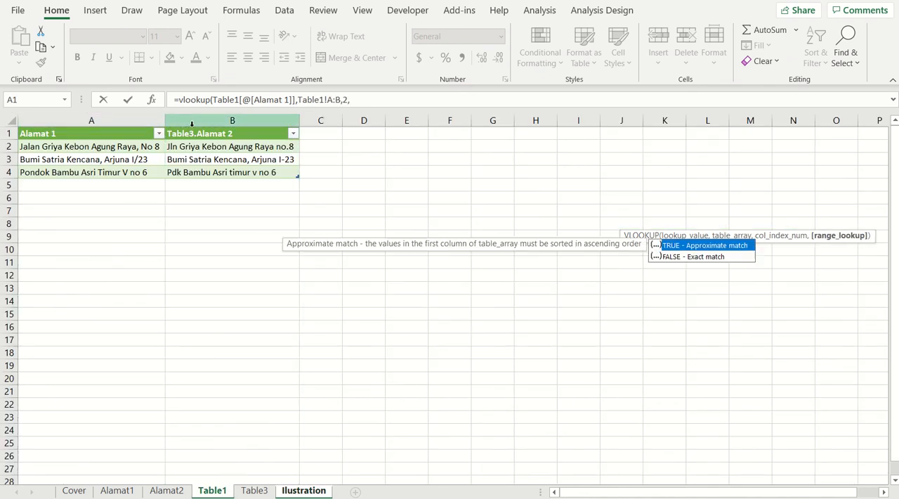
text(false))
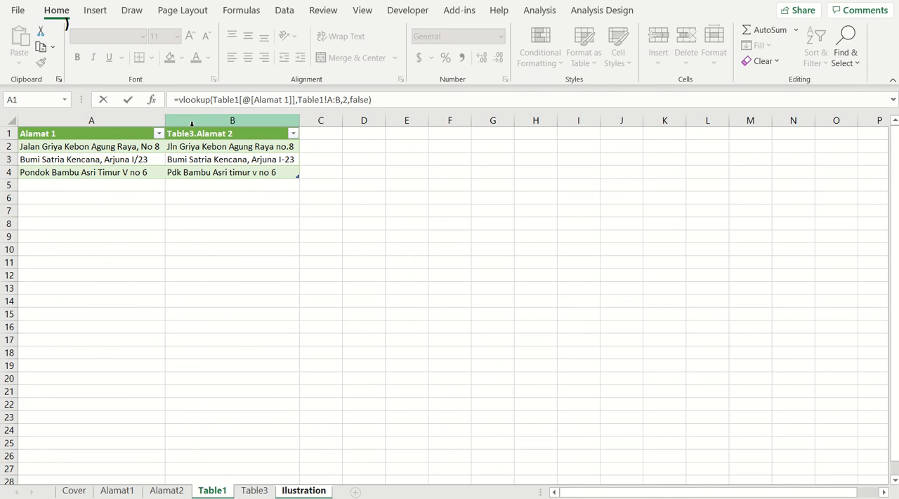
key(Return)
Copy the VLOOKUP formula from J3 down to J5
key(Up)
key(ctrl+c)
key(shift+Down)
key(shift+Down)
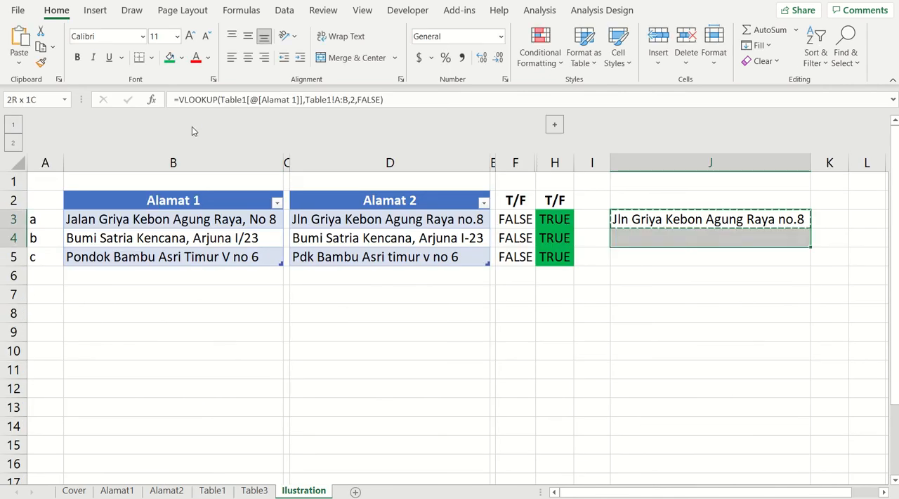
key(ctrl+v)
Enter =Table3[@[Alamat 2]]=J3 in K3 to compare the Alamat 2 address with the lookup result
key(Right)
text(=)
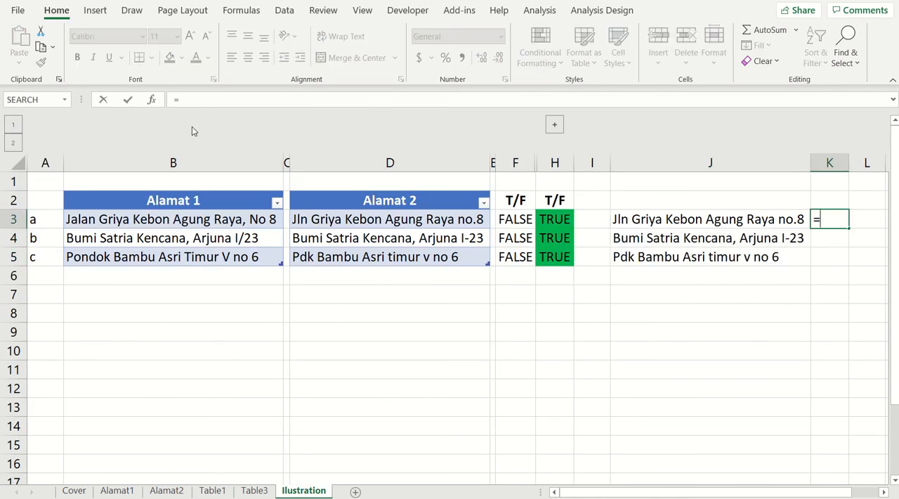
key(Left)
key(Left)
key(Left)
key(Left)
key(Left)
key(Left)
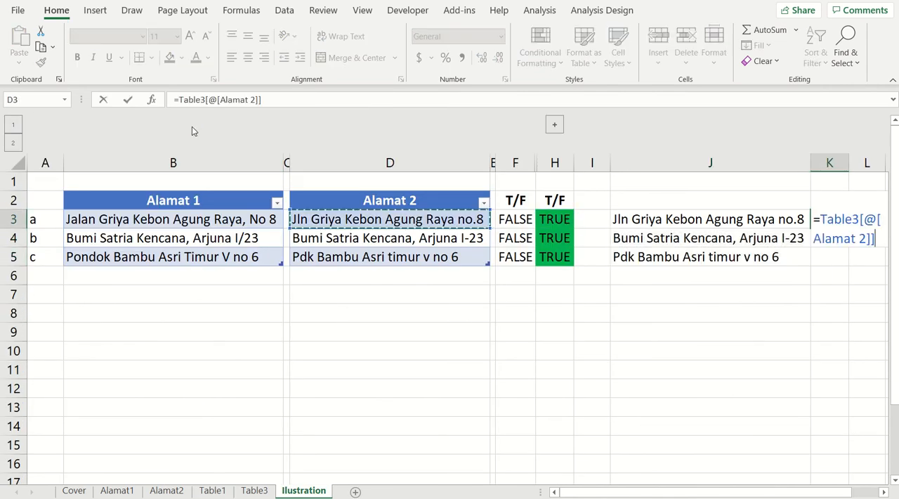
text(=)
key(Left)
key(Return)
key(Up)
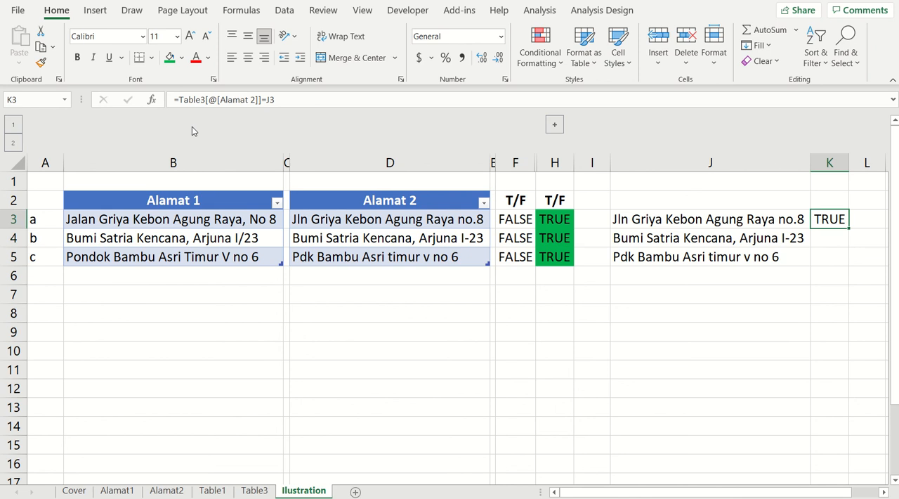
Fill the comparison formula from K3 down to K5
key(shift+Down)
key(shift+Down)
key(ctrl+d)
key(Down)
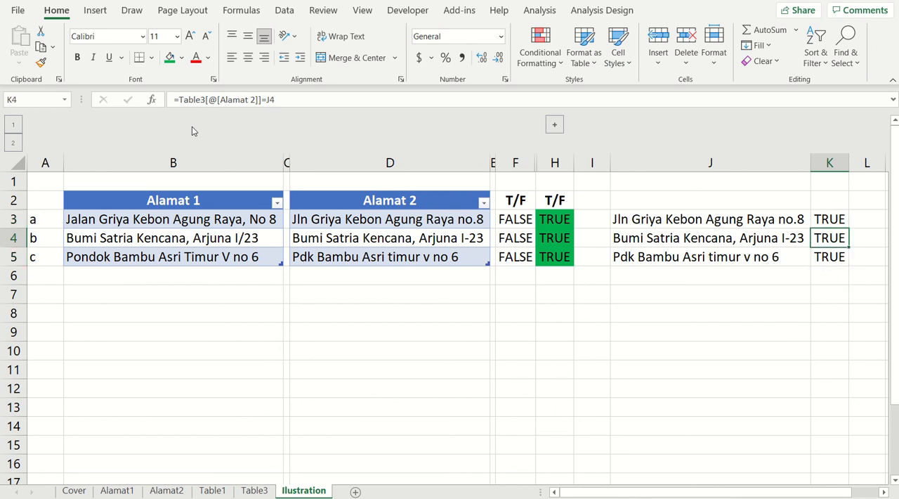
Replace the Alamat 2 entry in D4 with Blitar and widen column K slightly
click(353, 238)
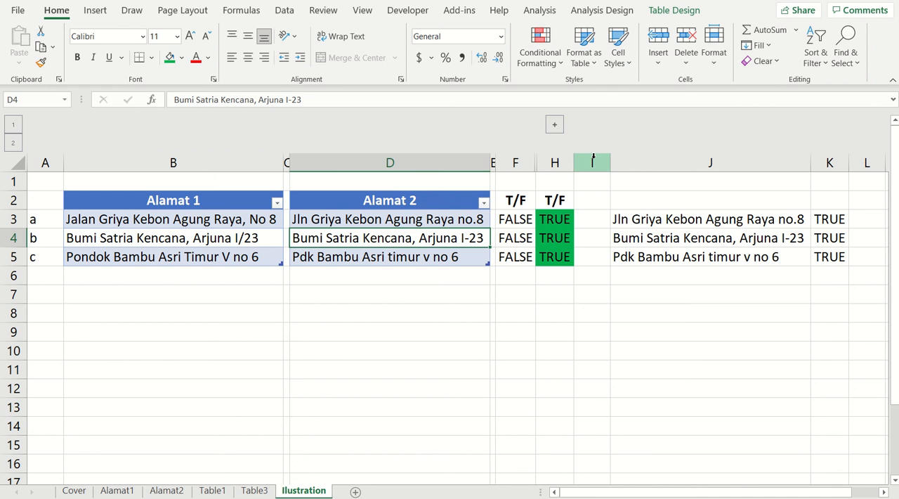
text(B)
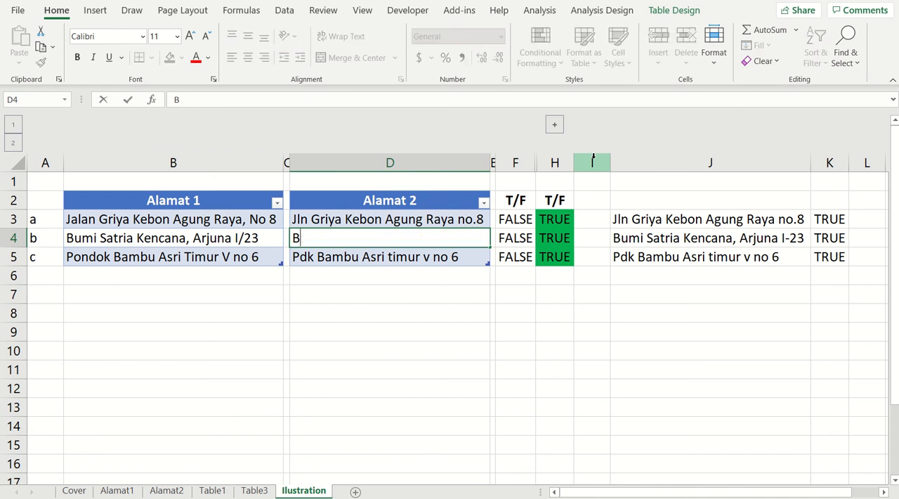
text(litar)
key(Return)
key(Up)
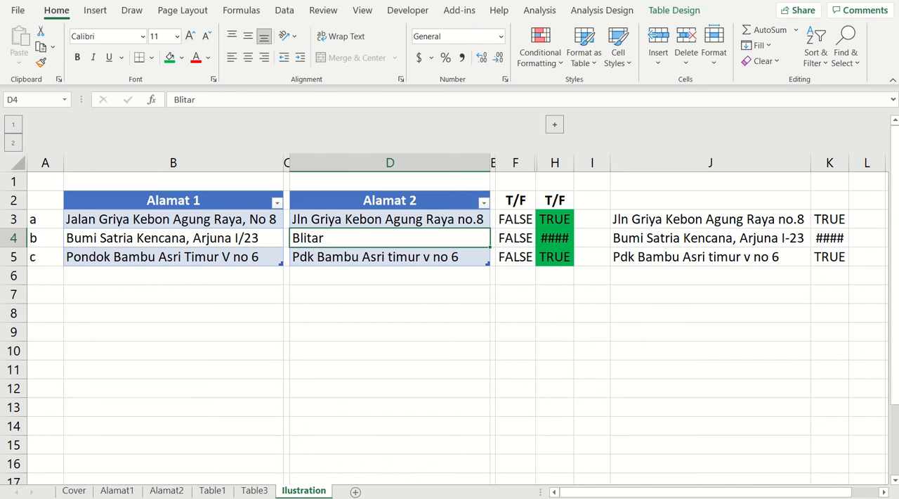
drag(849, 160, 851, 160)
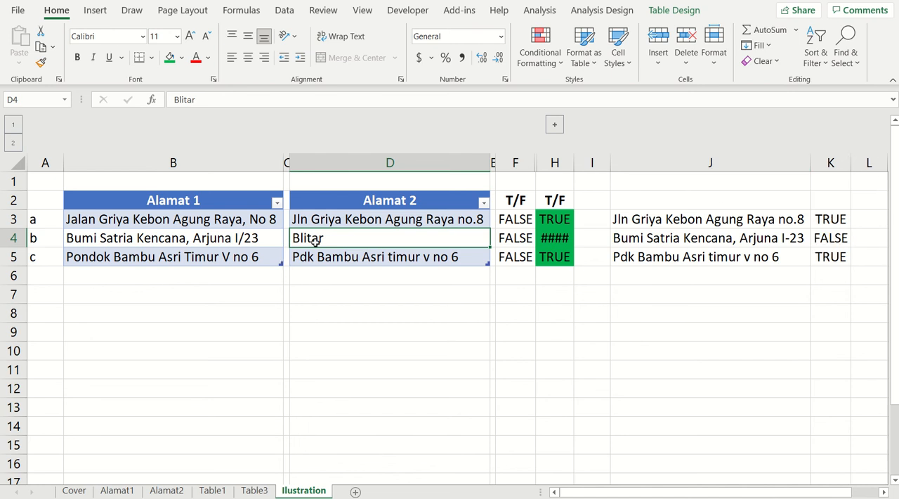
Refresh the merged query table on the Table1 sheet, starting from cell B3
click(212, 490)
click(208, 155)
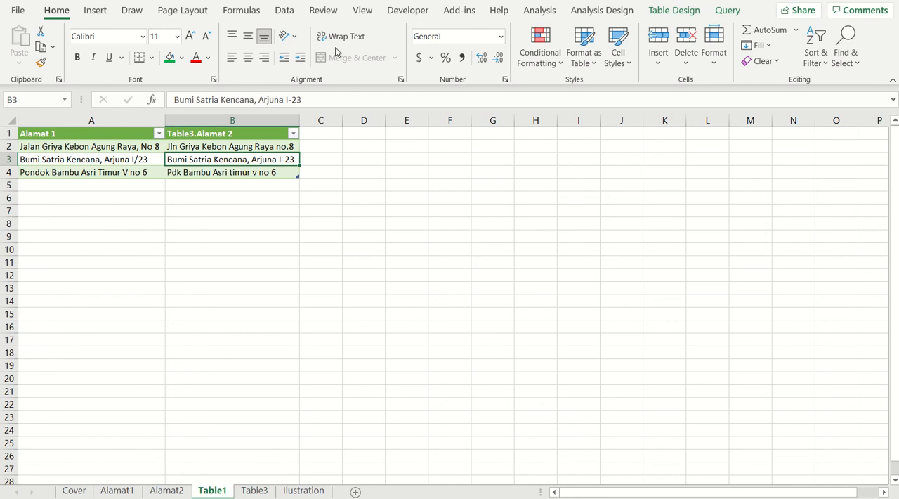
click(284, 12)
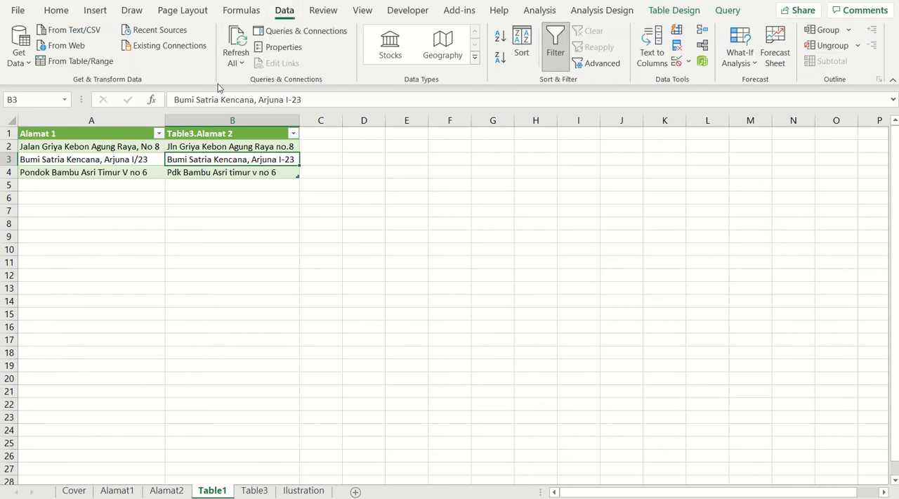
click(236, 63)
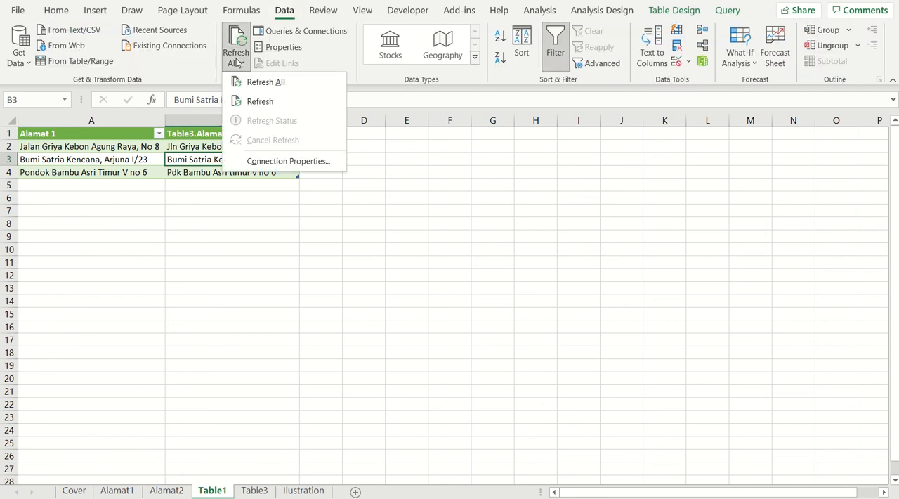
click(252, 101)
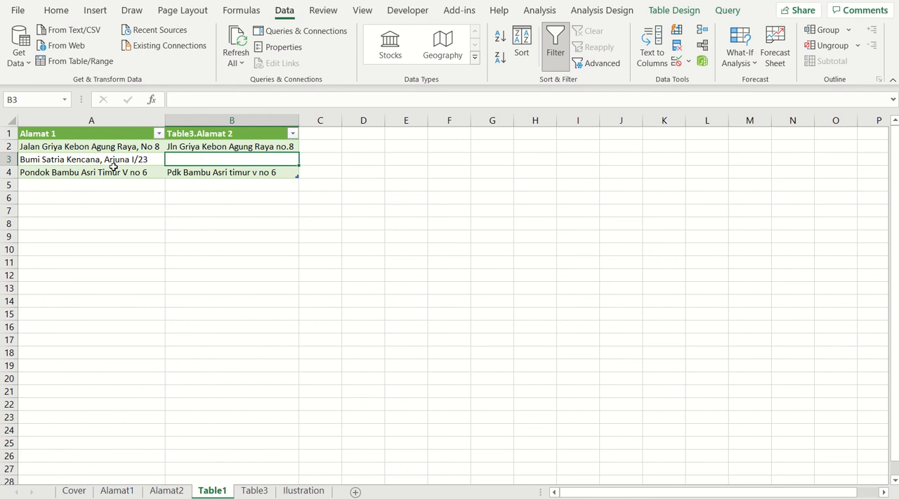
Check row 4 on the Ilustration sheet, then undo the Table1 refresh and the widening of column K
click(303, 490)
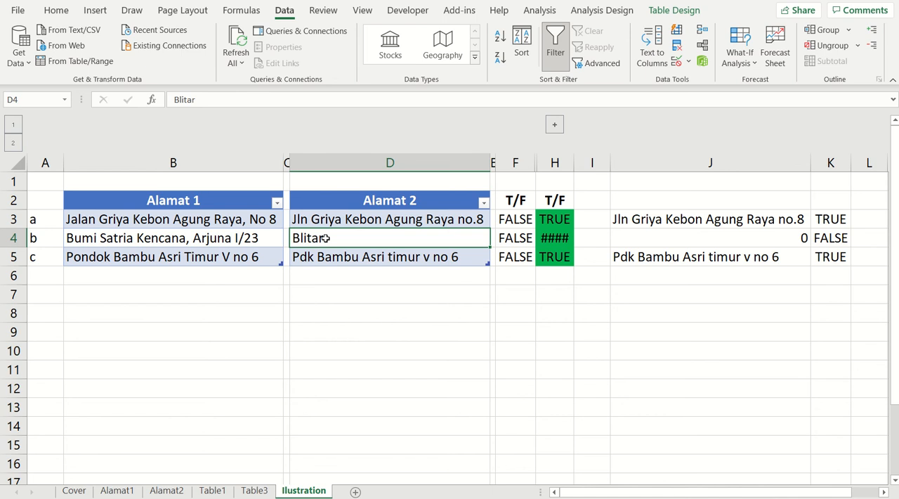
key(ctrl+Page_Up)
key(ctrl+Page_Up)
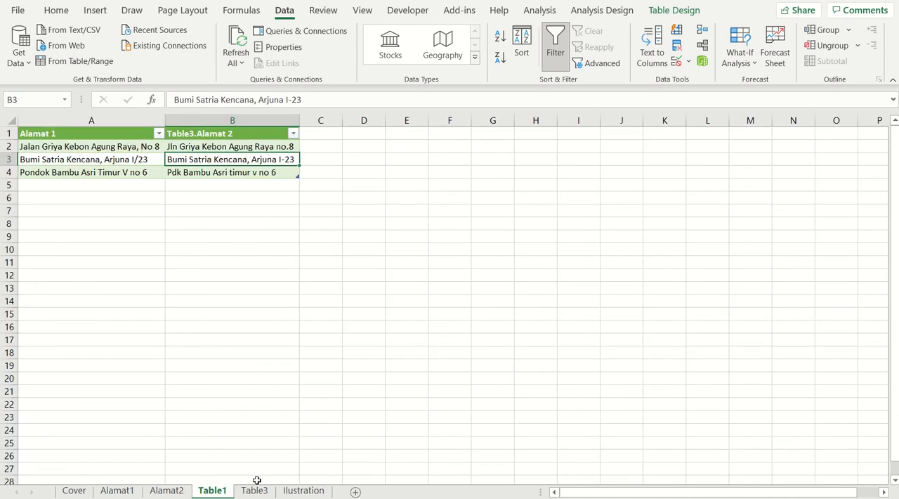
On the Ilustration sheet, replace Blitar in D4 with a misspelled, unpunctuated variant of the street address in B4
click(283, 491)
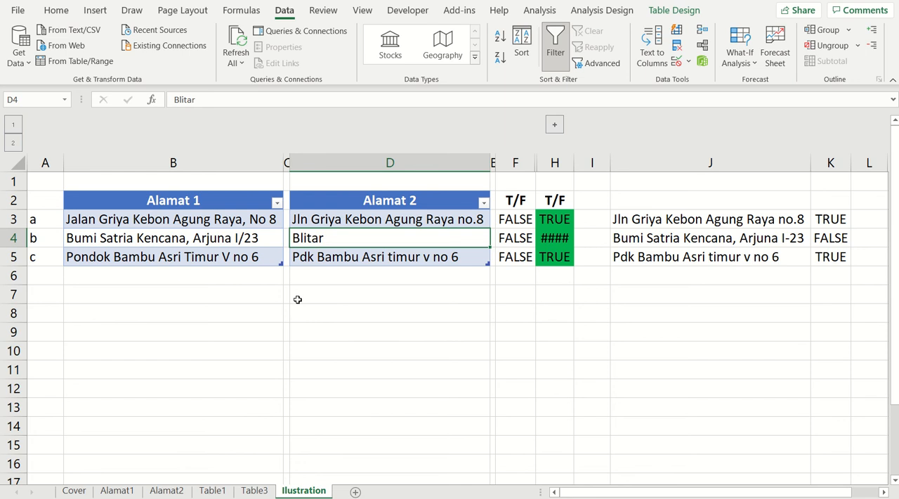
click(357, 260)
click(329, 238)
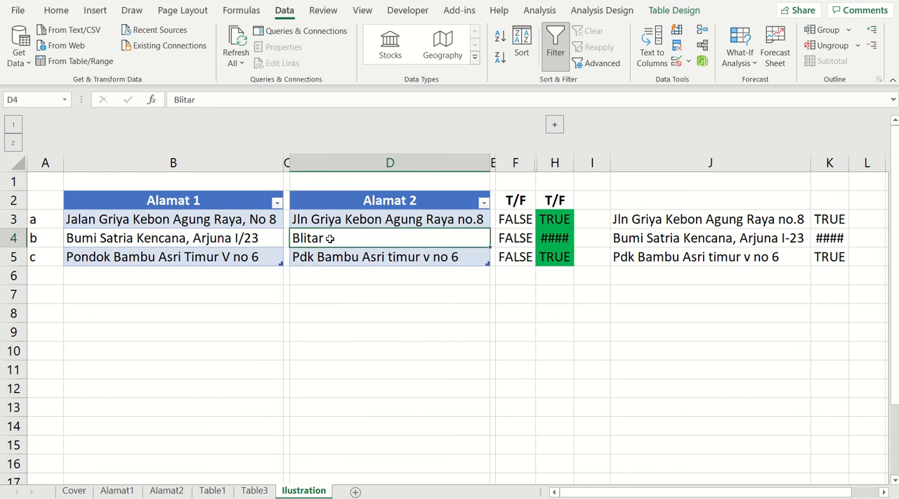
text(Bumi Sa)
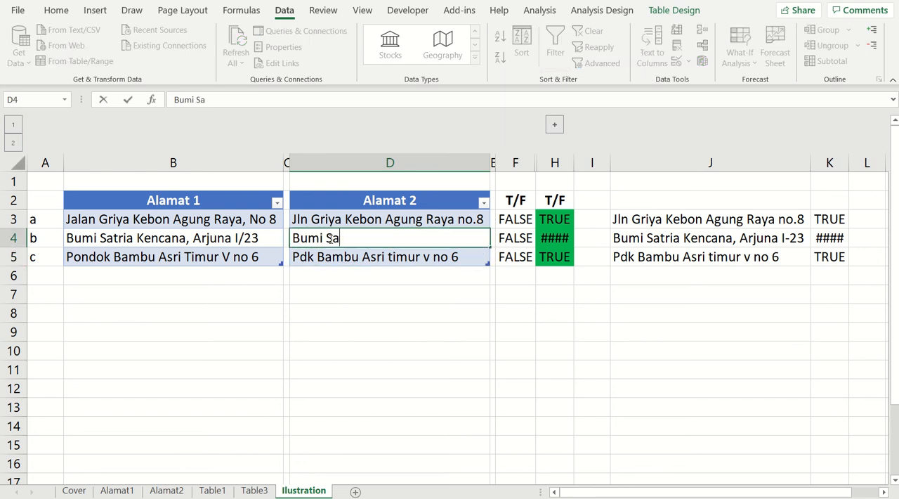
text(tria ken)
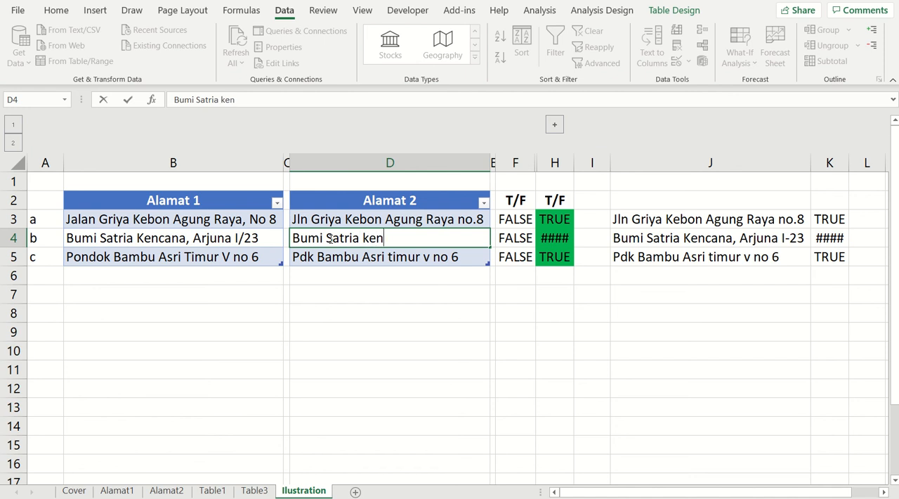
text(ccana Arju)
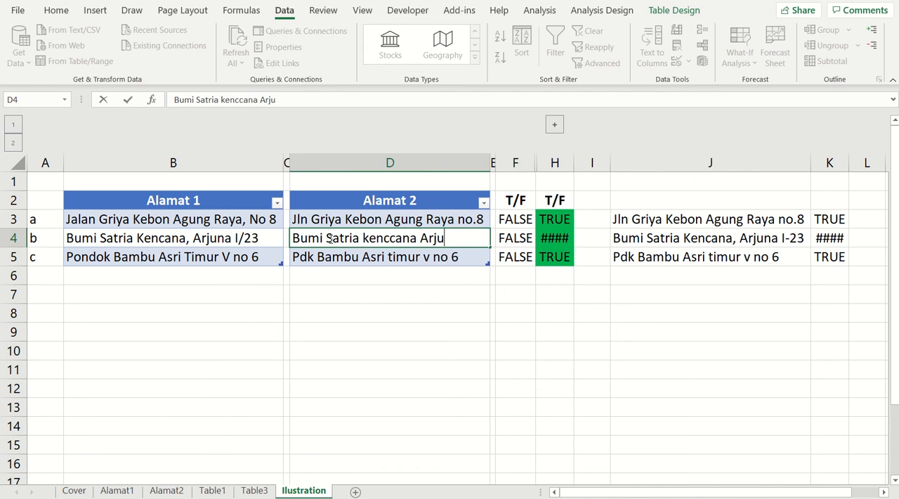
text(na I 23)
key(Return)
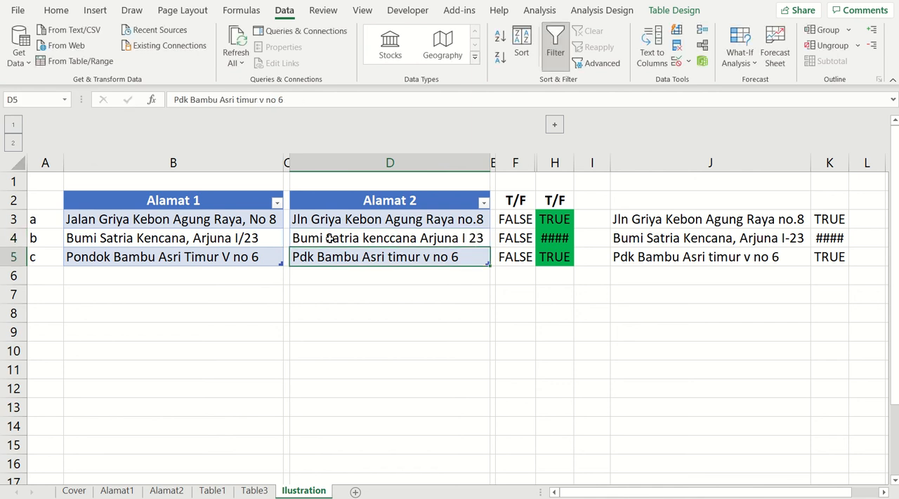
click(410, 241)
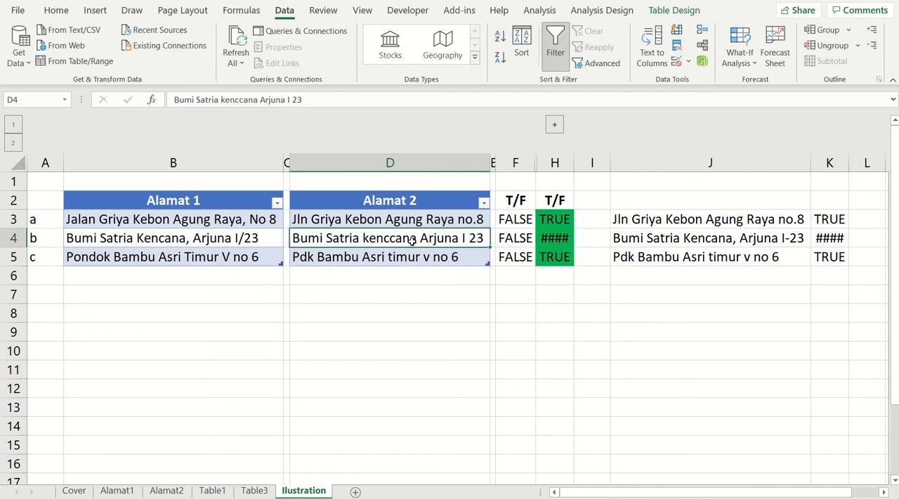
Refresh only the merged query table on the Table1 sheet to pick up the altered Alamat 2 address
click(211, 491)
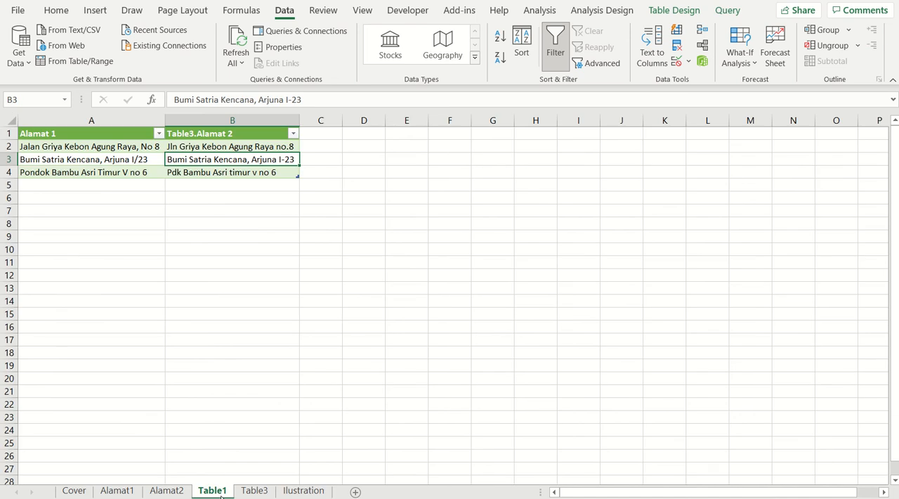
click(238, 62)
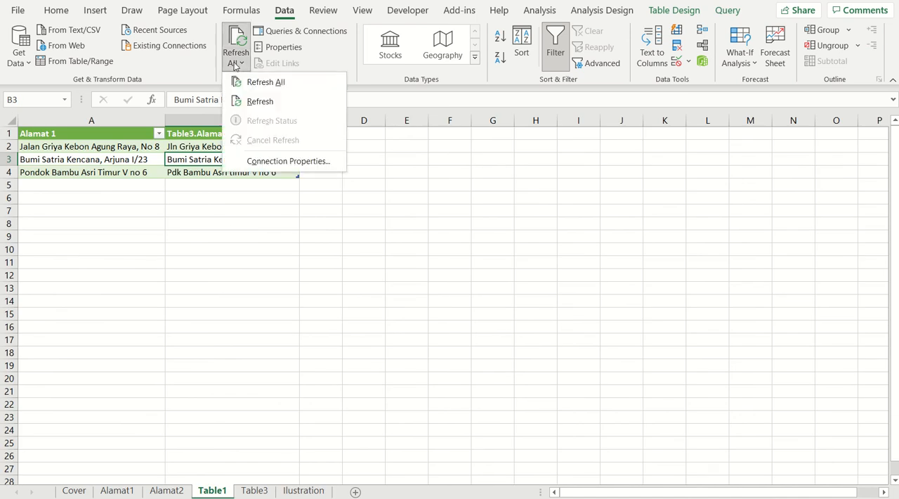
click(260, 99)
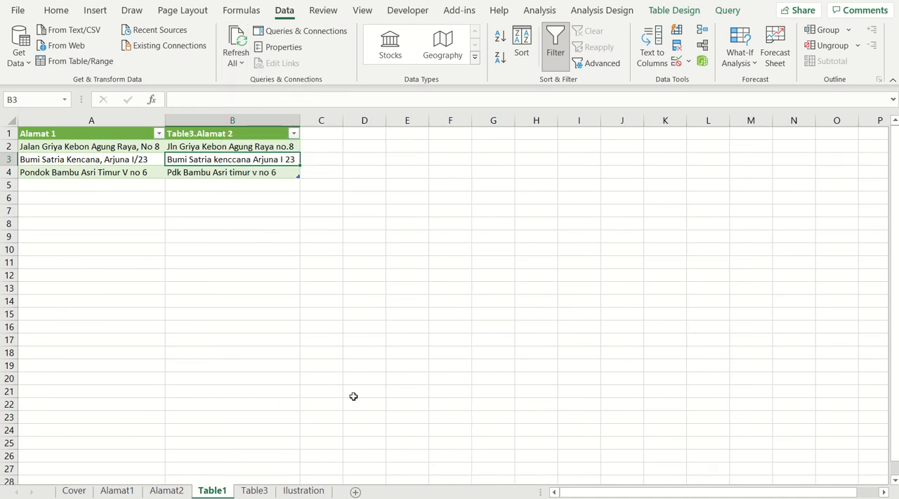
Return to the Ilustration sheet and check the row 4 comparison in K4 against the Alamat 1 address in B4
click(317, 492)
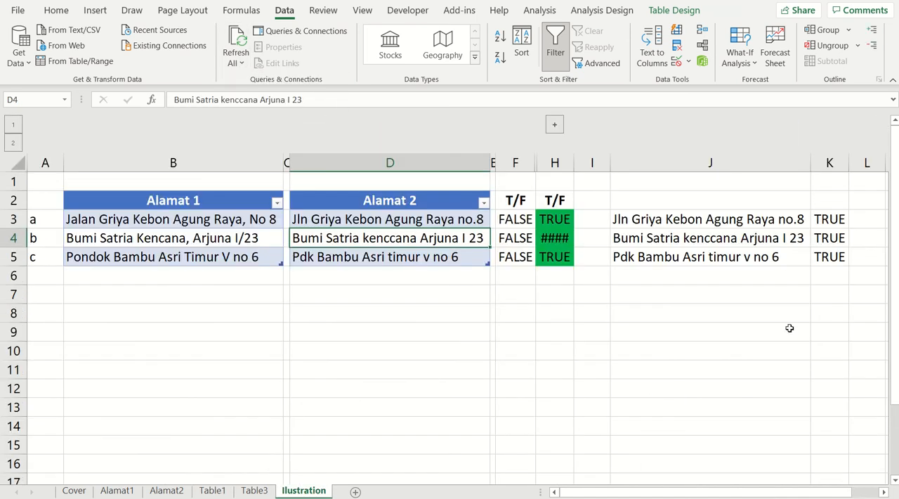
click(832, 240)
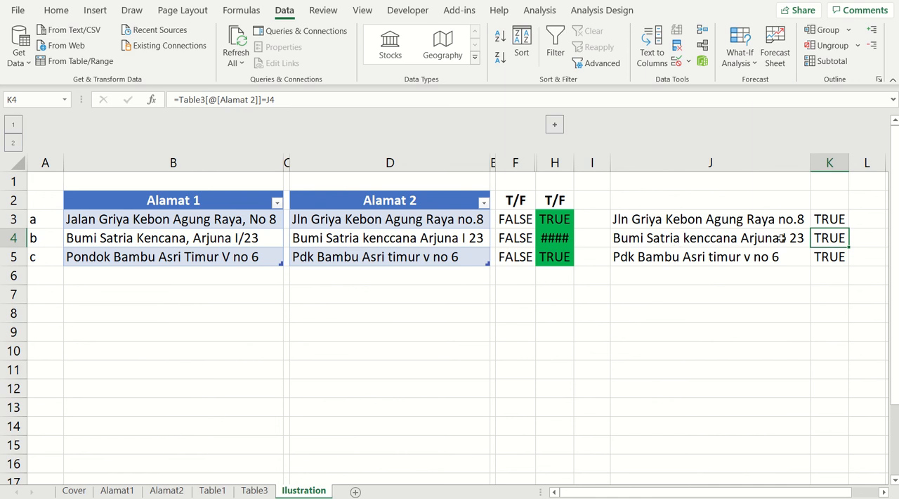
click(106, 241)
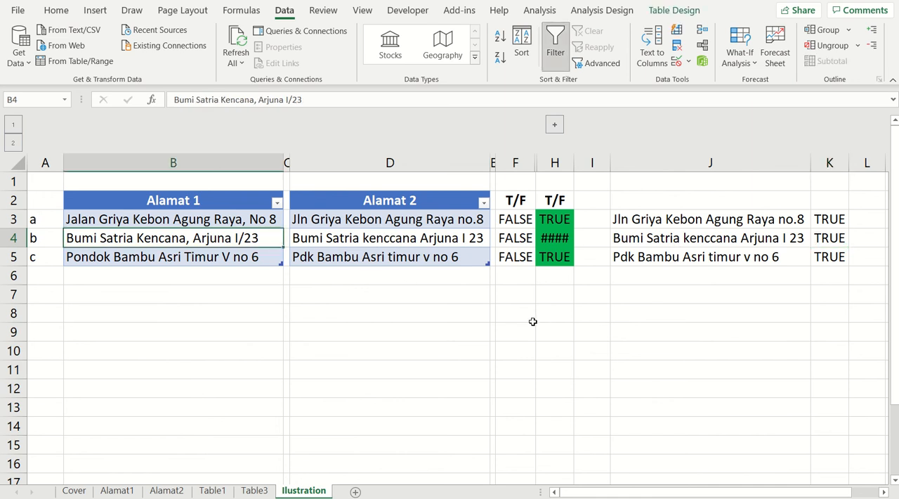